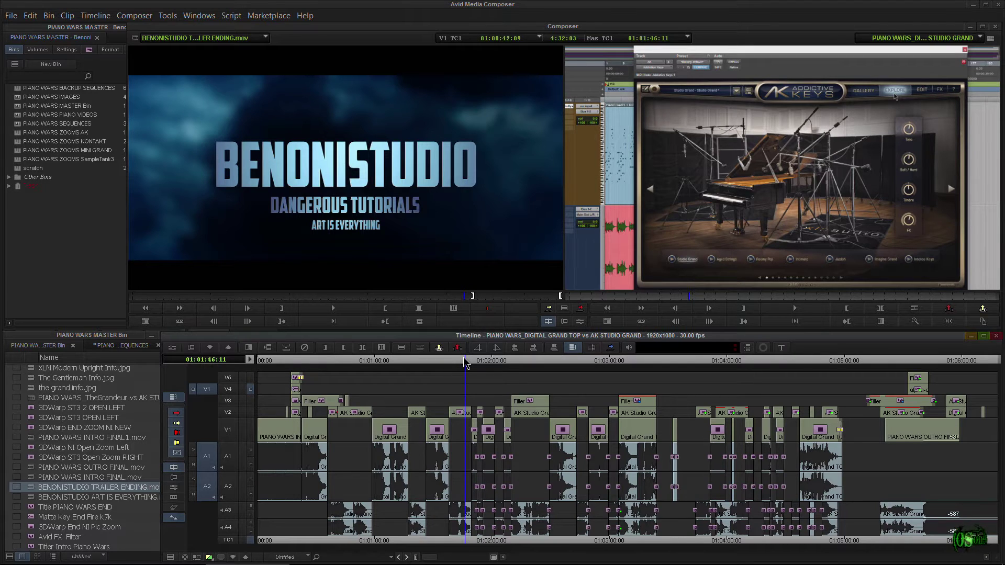
# Step: Mark the sequence from 01:01:46:11 to 01:02:02:12 and save that section as a subsequence in the PIANO WARS MASTER Bin
pyautogui.press('i')
pyautogui.moveTo(490, 359); pyautogui.dragTo(497, 358)
pyautogui.press('o')
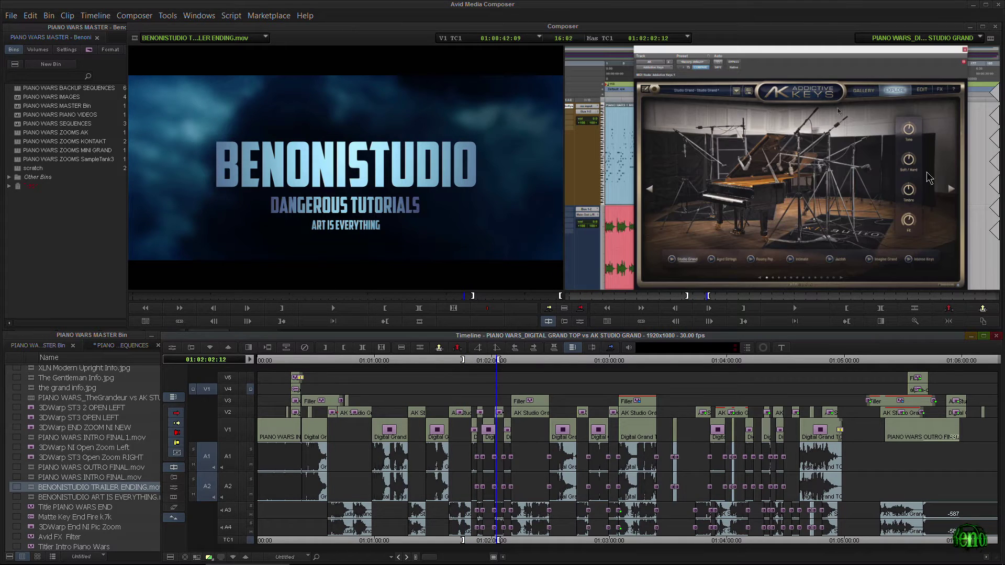
pyautogui.moveTo(988, 38); pyautogui.dragTo(110, 403)
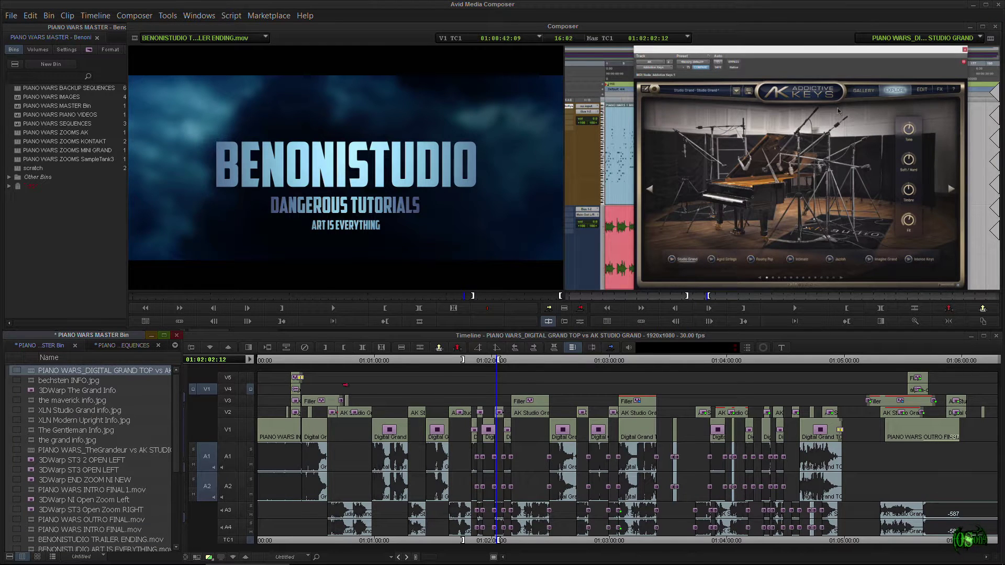
# Step: Load the new subsequence into the source monitor and move to a point early in it
pyautogui.moveTo(30, 372); pyautogui.dragTo(401, 274)
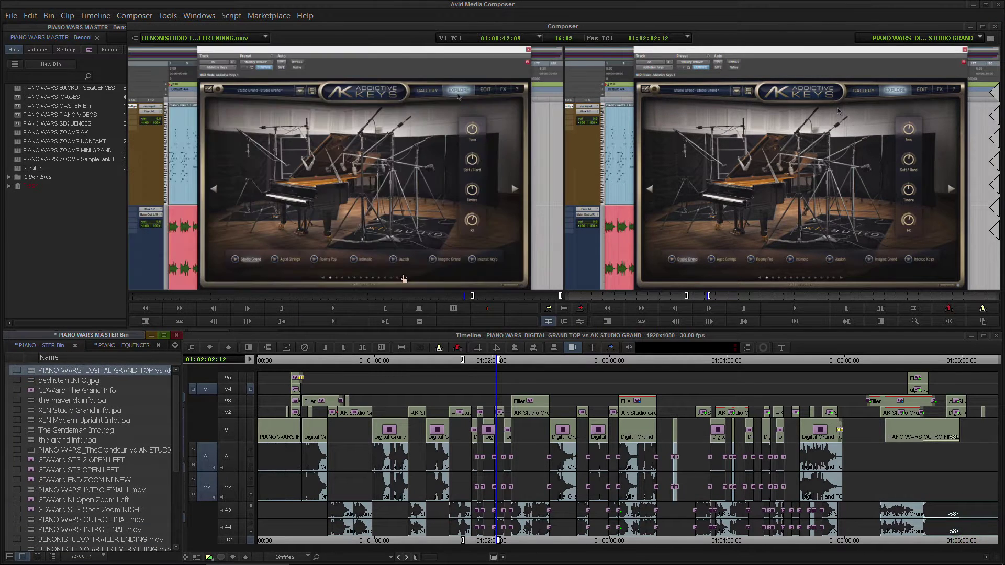
pyautogui.moveTo(217, 298); pyautogui.dragTo(175, 299)
pyautogui.click(175, 298)
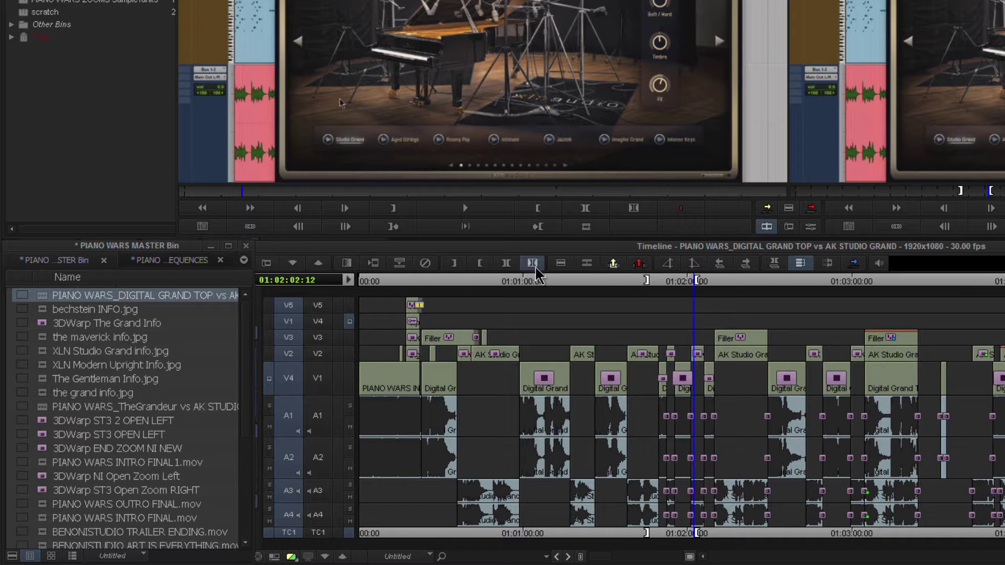
# Step: Clear the timeline's in and out marks and load PIANO WARS INTRO FINAL.mov into the source monitor
pyautogui.click(532, 263)
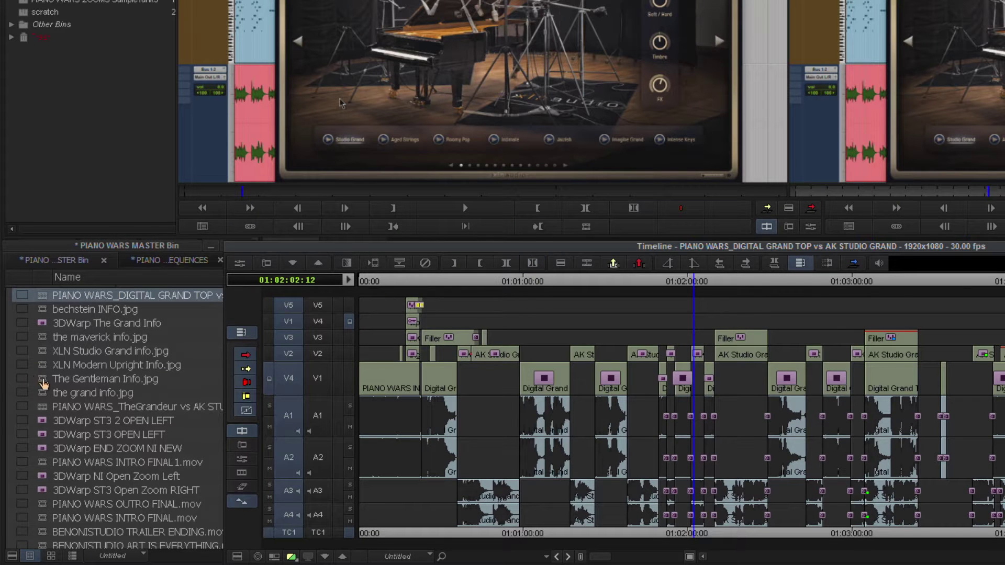
pyautogui.click(43, 507)
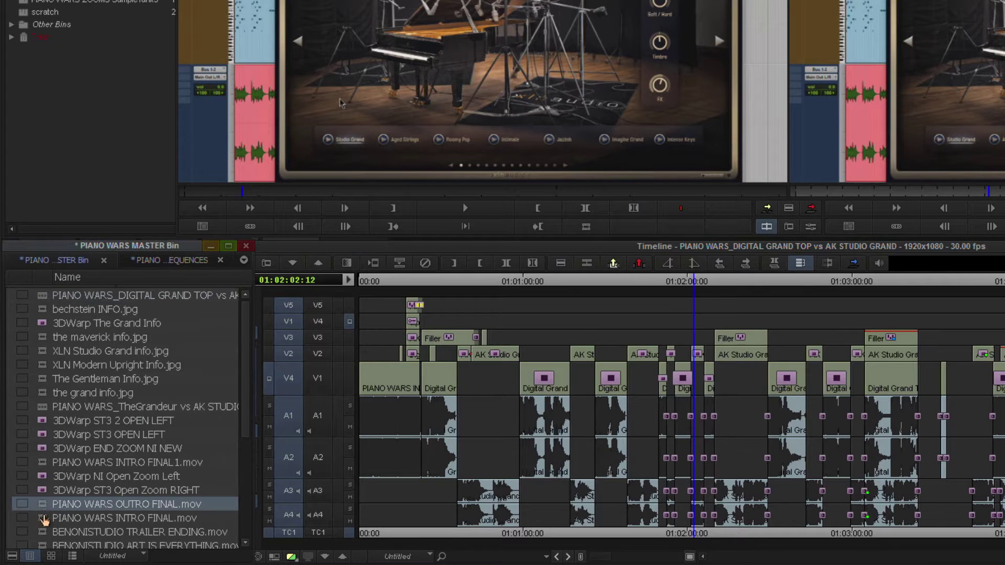
pyautogui.doubleClick(45, 518)
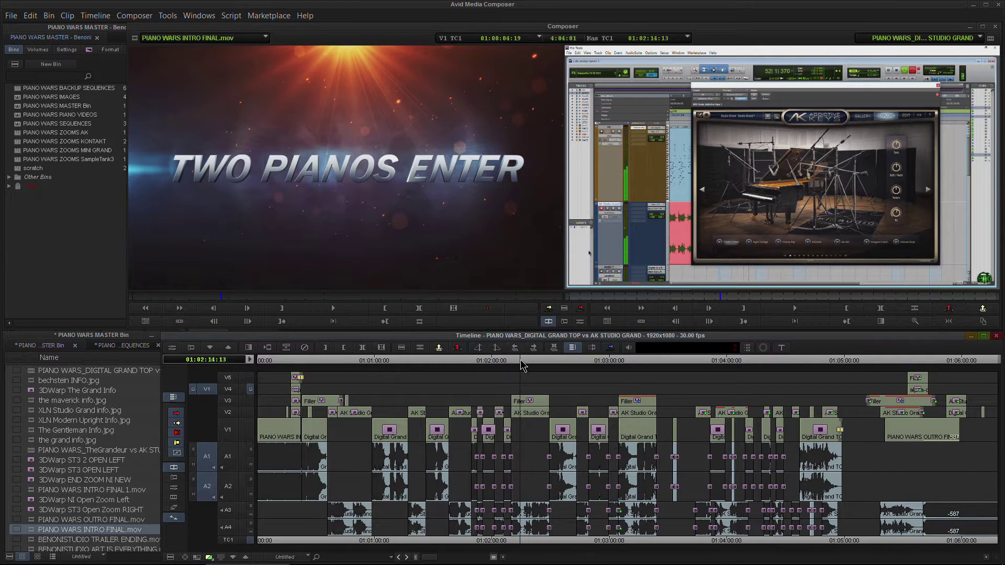
# Step: Copy the V3 Filler clip that starts at 01:02:09:24 and splice the copy into V3 shortly after 01:01:00:00
pyautogui.click(505, 363)
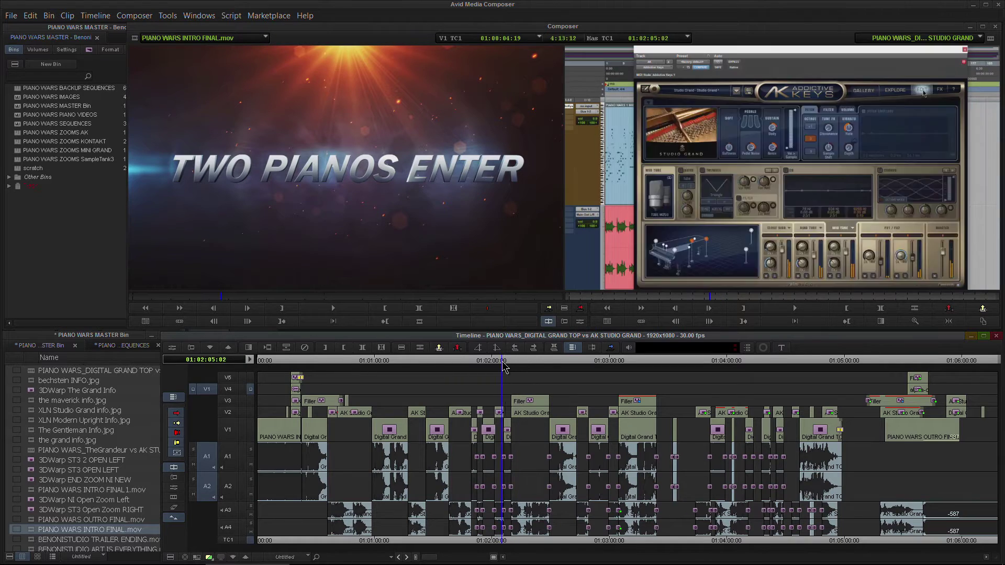
pyautogui.keyDown('ctrl'); pyautogui.click(512, 364); pyautogui.keyUp('ctrl')
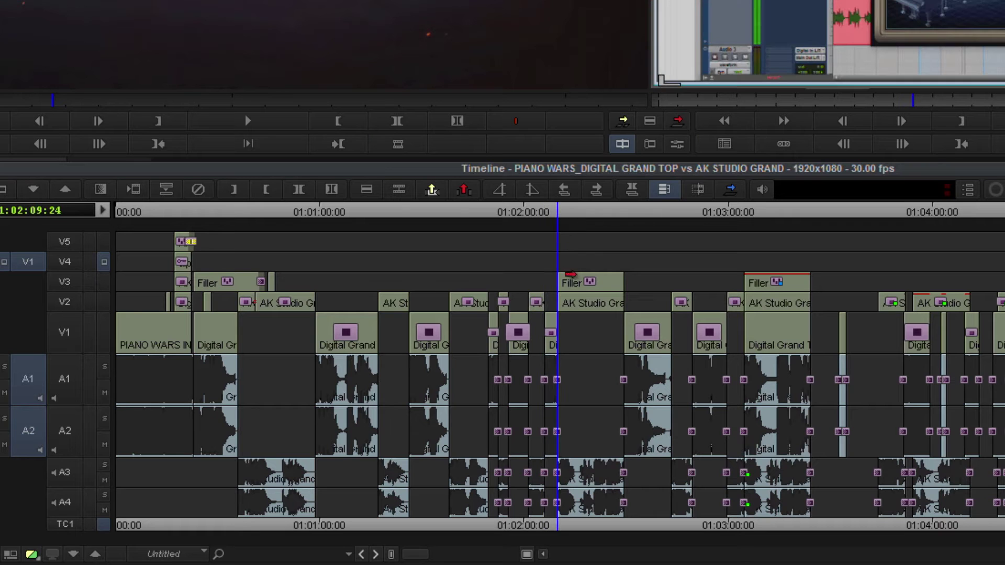
pyautogui.click(519, 397)
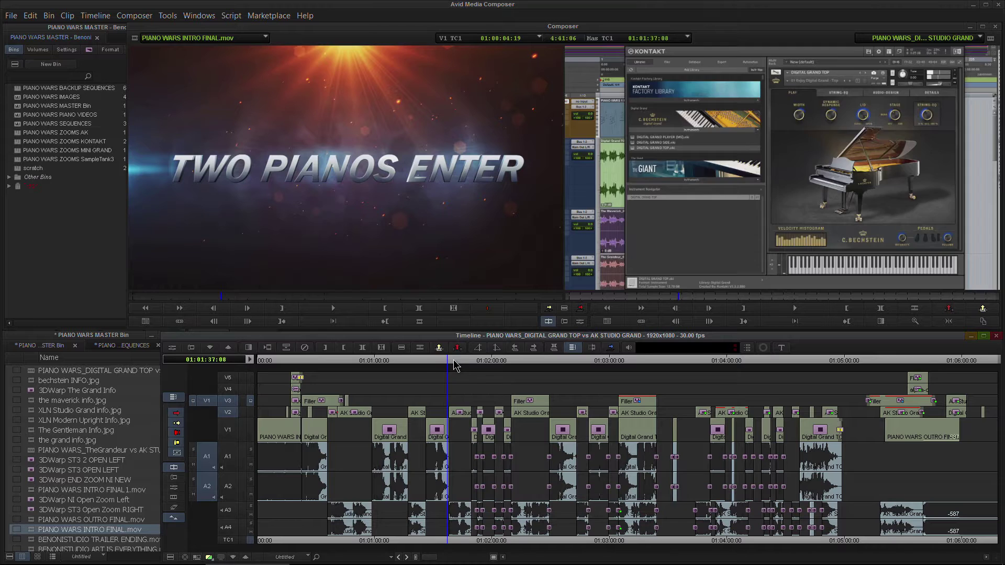
pyautogui.click(357, 236)
pyautogui.click(386, 372)
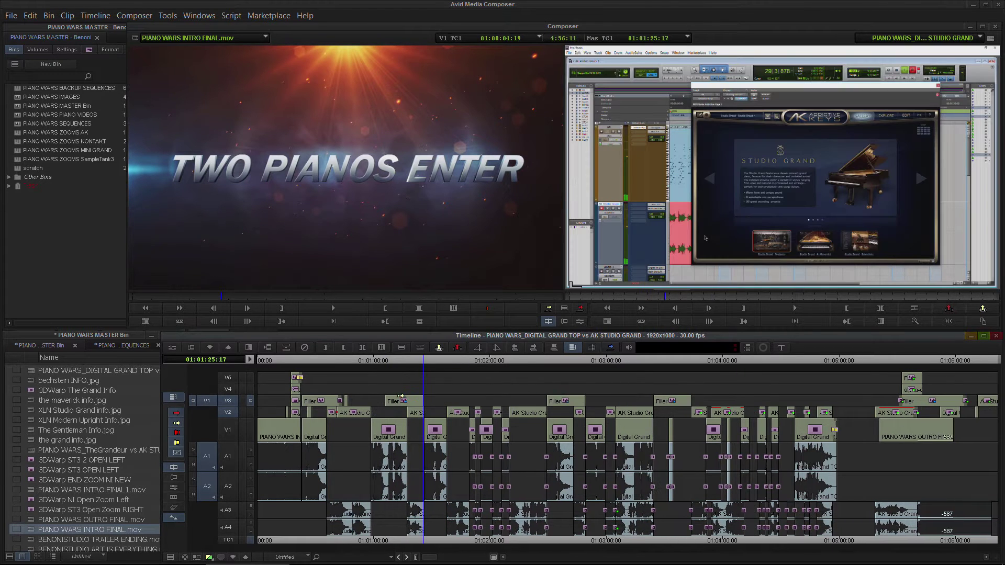
# Step: Copy the V2 AK Studio clip at 01:01:38:05 with its linked audio and splice the copy in near 01:05:00:00
pyautogui.moveTo(412, 364); pyautogui.dragTo(448, 360)
pyautogui.click(453, 415)
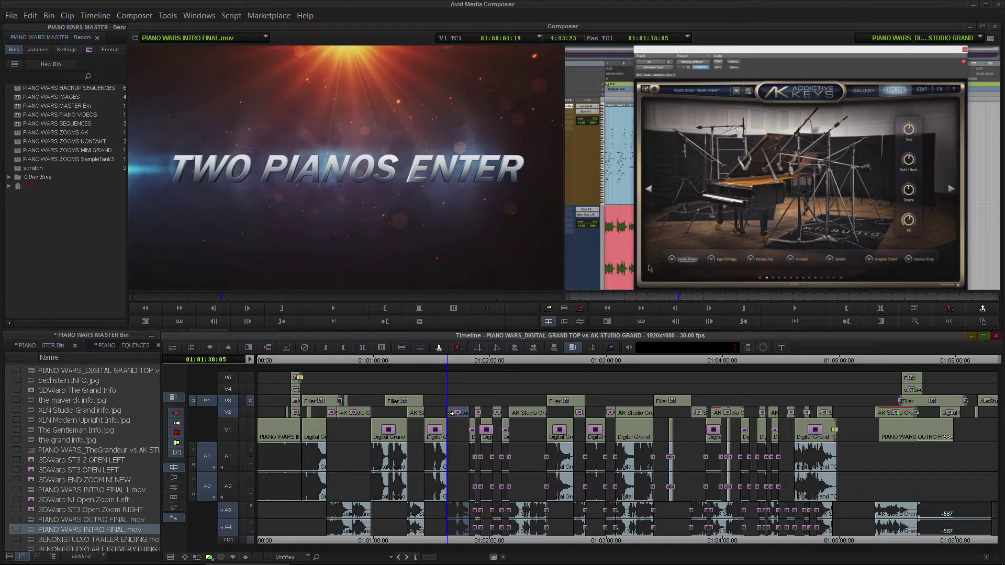
pyautogui.moveTo(454, 363); pyautogui.dragTo(752, 373)
pyautogui.press('Delete')
# Step: Mark the sequence section from 01:04:16:21 to 01:04:29:19
pyautogui.click(745, 373)
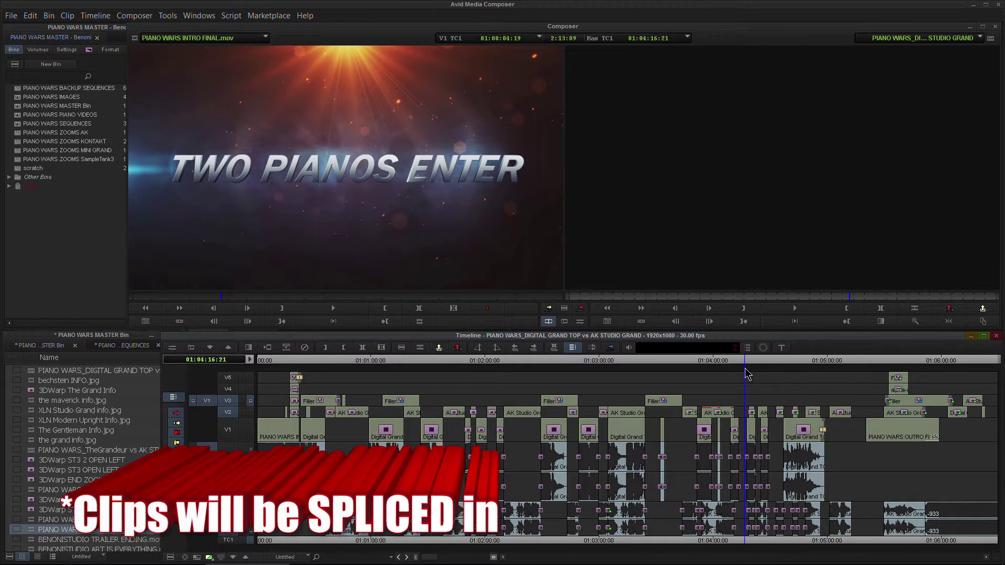
pyautogui.press('i')
pyautogui.moveTo(746, 368); pyautogui.dragTo(769, 362)
pyautogui.press('o')
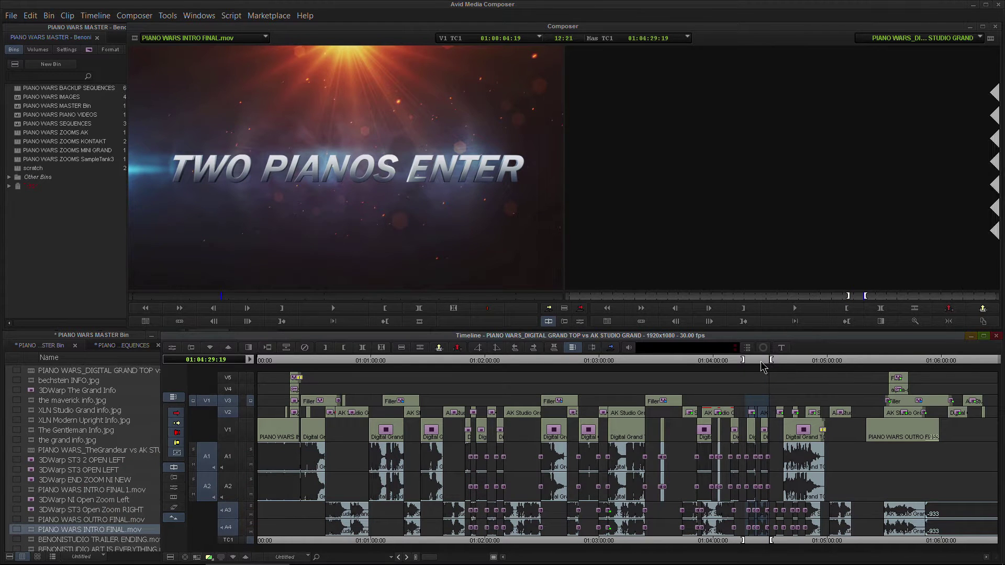
# Step: Copy the marked section with track V1 included and splice it in at the end of the sequence, at 01:06:25:18
pyautogui.click(757, 363)
pyautogui.click(231, 430)
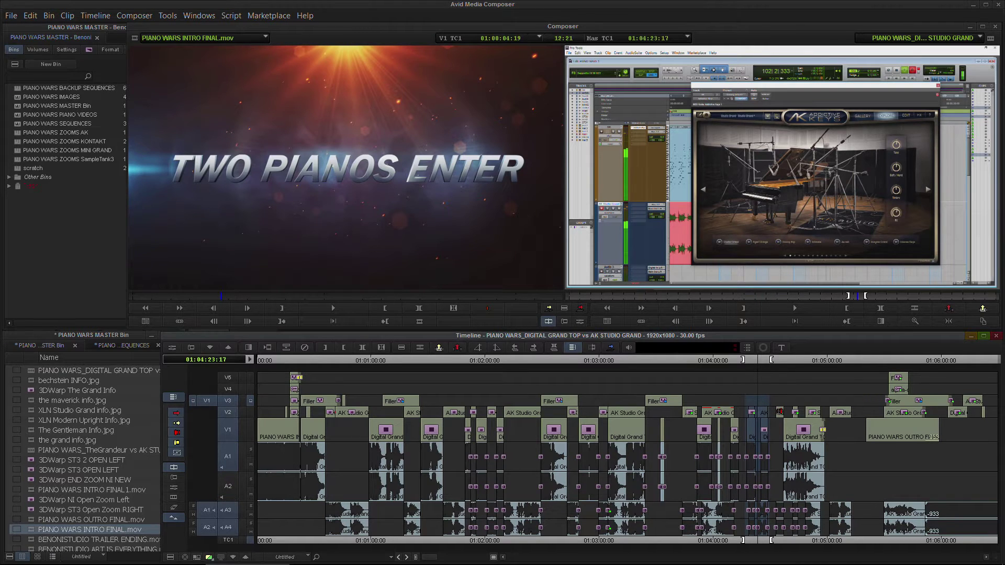
pyautogui.moveTo(786, 365); pyautogui.dragTo(992, 387)
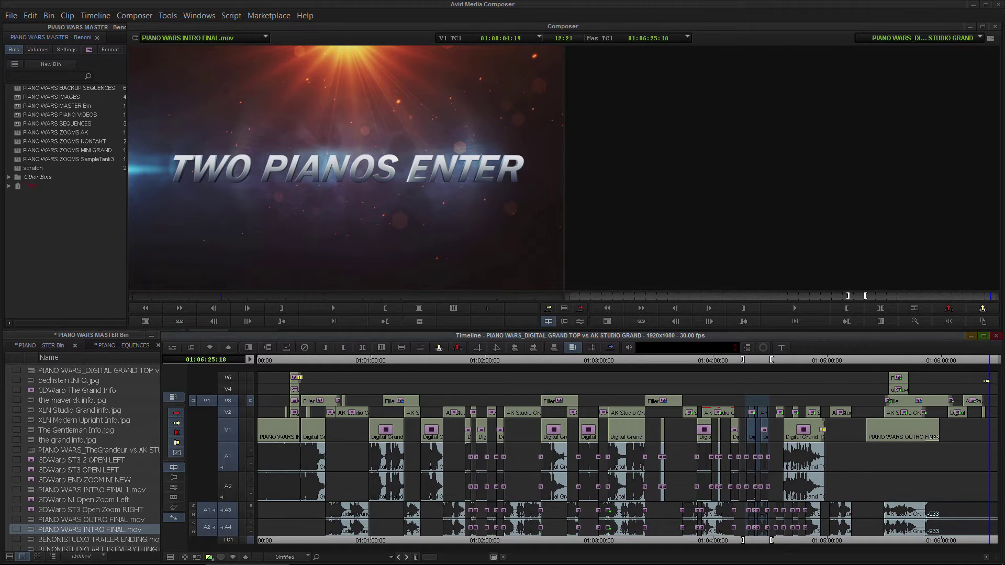
pyautogui.hotkey('ctrl', 'v')
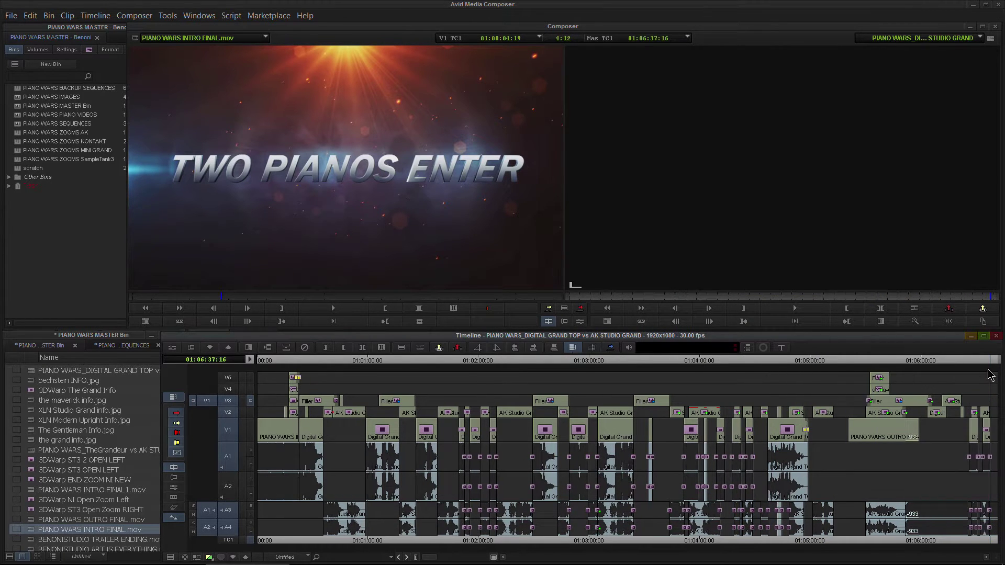
pyautogui.moveTo(987, 371); pyautogui.dragTo(741, 391)
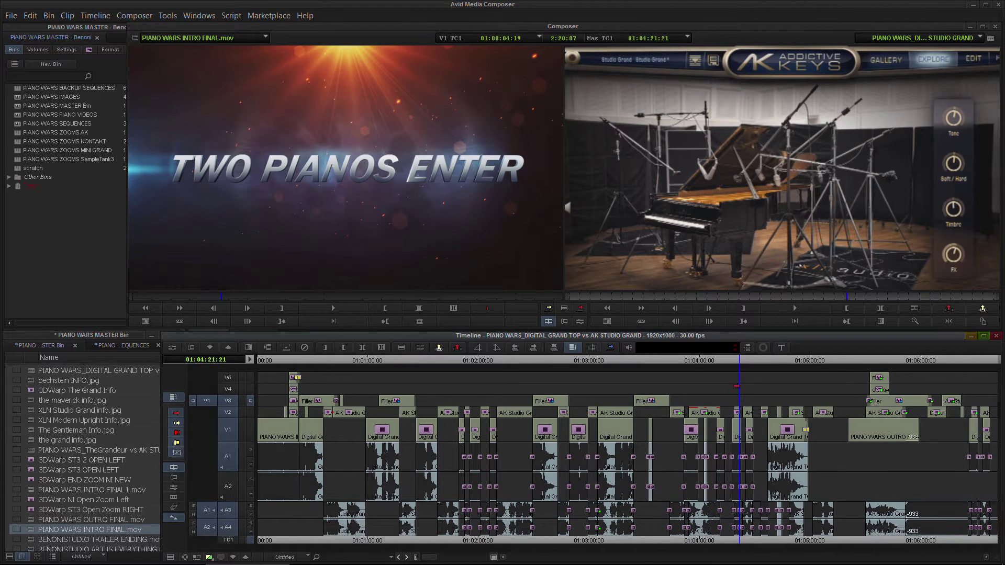
pyautogui.click(614, 362)
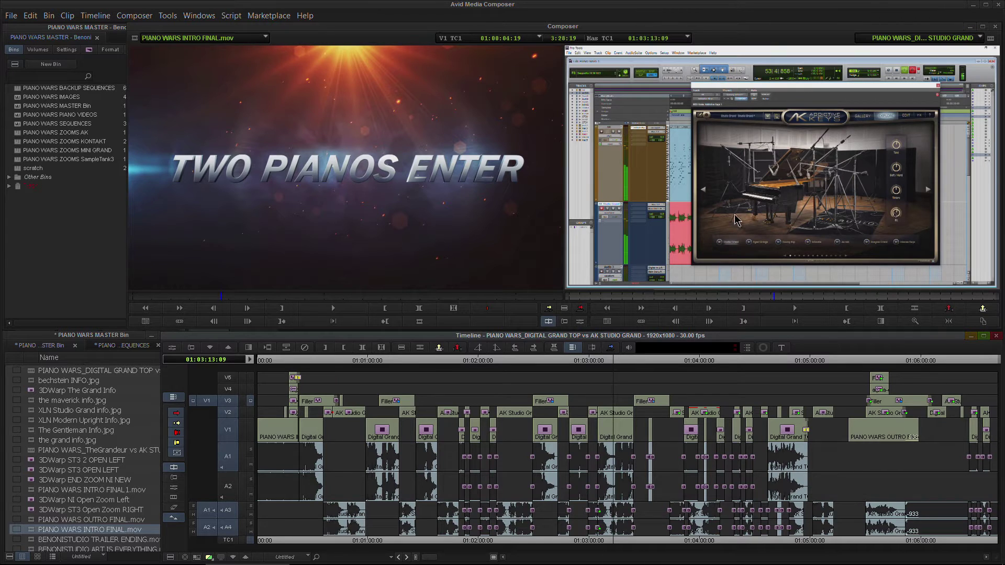
pyautogui.click(467, 376)
pyautogui.moveTo(406, 384); pyautogui.dragTo(408, 384)
pyautogui.click(421, 389)
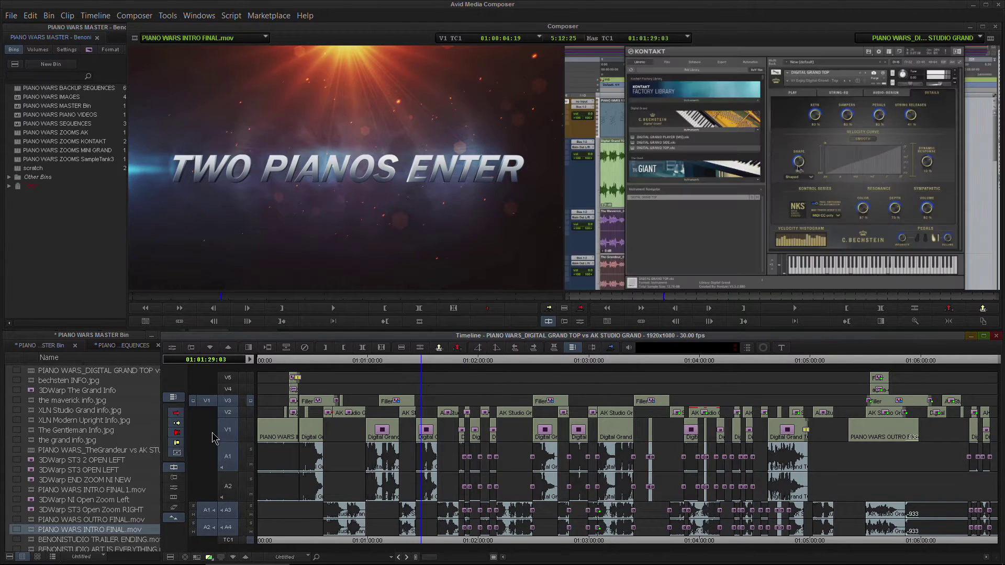
# Step: Mark the sequence section from 01:01:22:18 to about 01:01:49
pyautogui.click(412, 361)
pyautogui.click(409, 360)
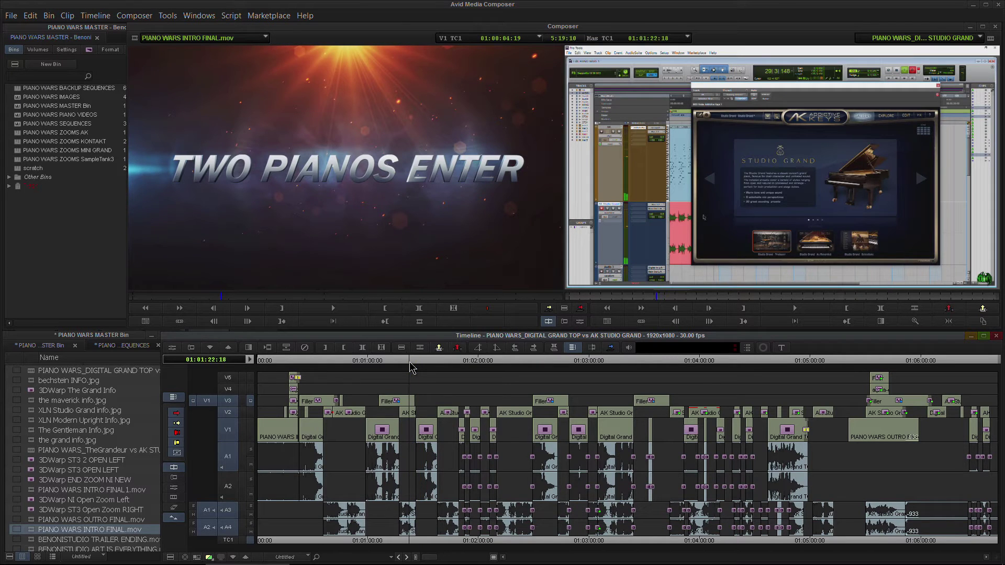
pyautogui.press('o')
pyautogui.moveTo(414, 360); pyautogui.dragTo(434, 373)
pyautogui.press('o')
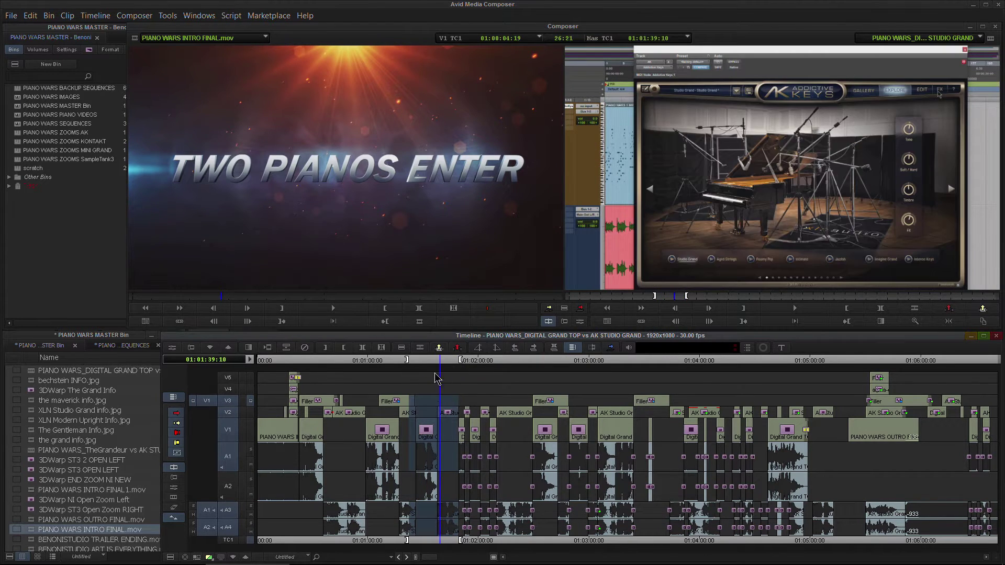
# Step: Enable track A2, disable V1, A3 and A4, and splice a copy of the marked section in at 01:02:52:00
pyautogui.click(228, 486)
pyautogui.click(228, 509)
pyautogui.click(228, 527)
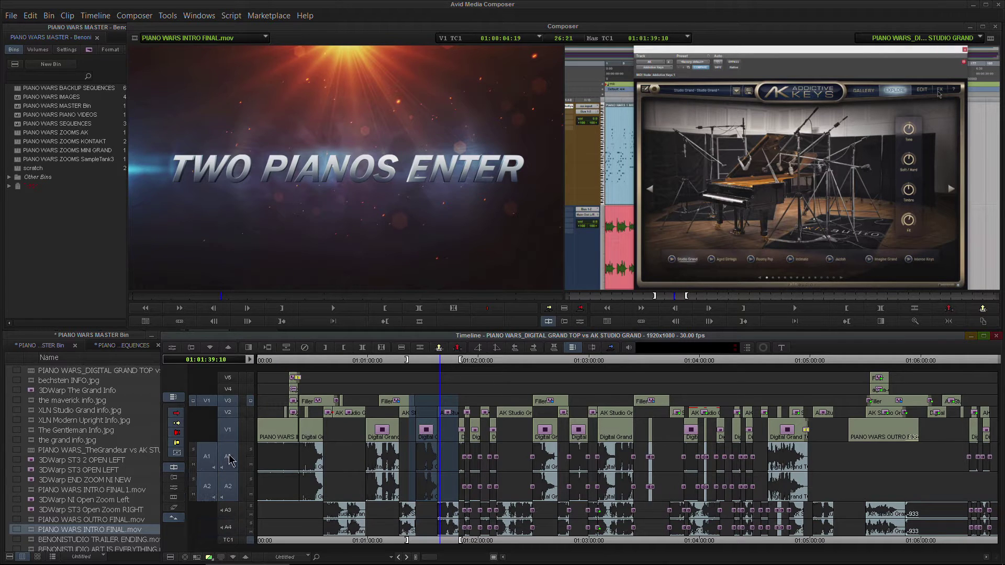
pyautogui.click(228, 431)
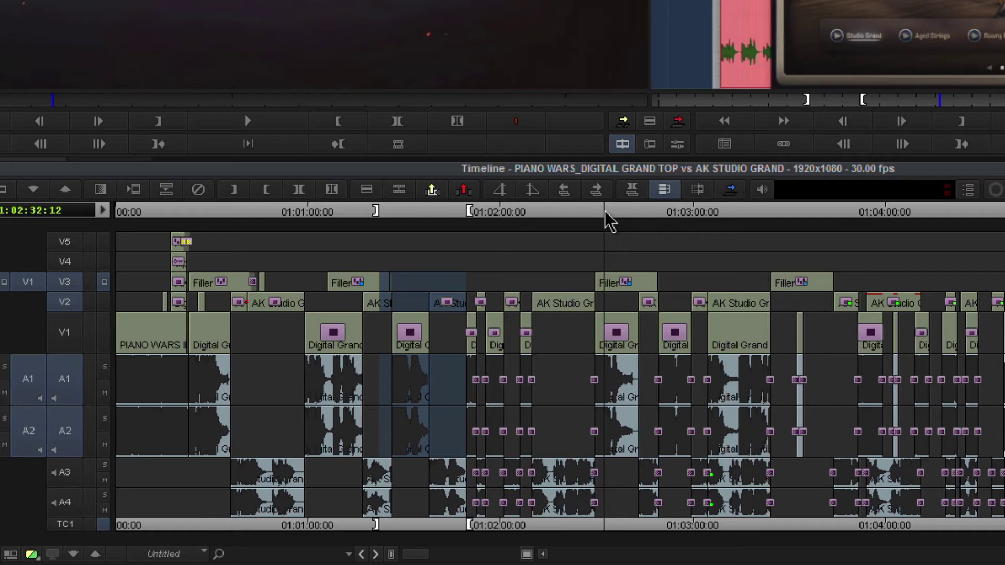
pyautogui.click(573, 362)
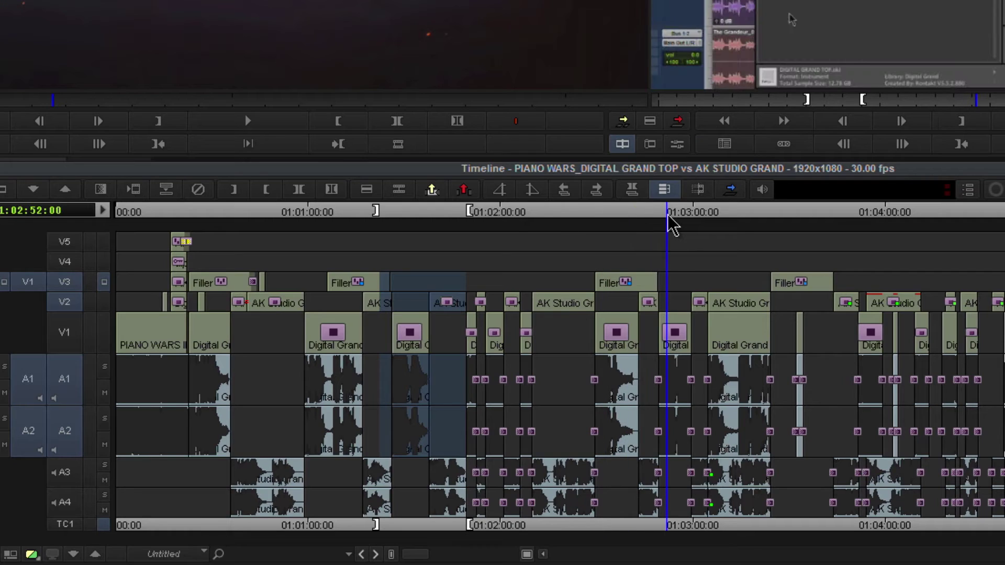
pyautogui.press('v')
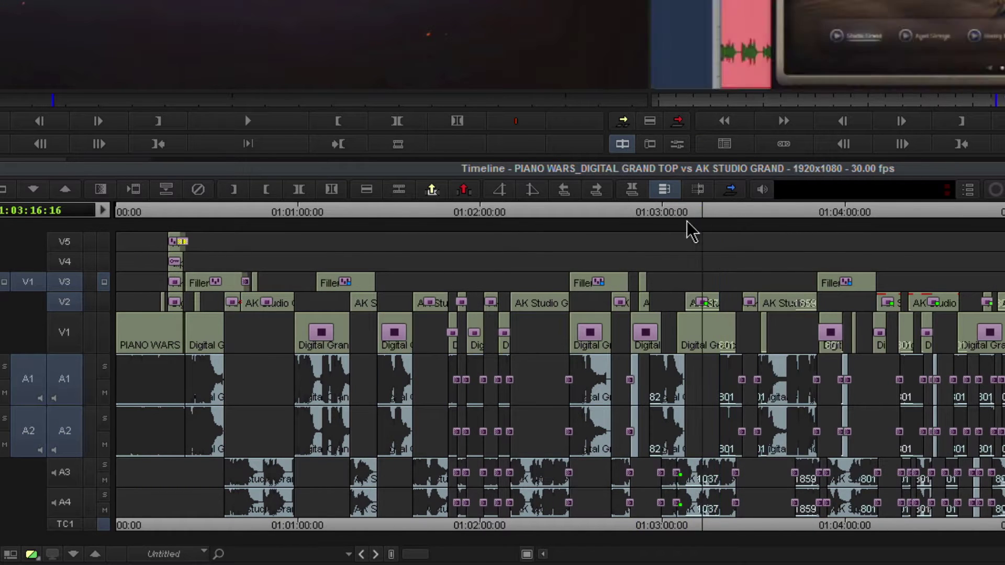
# Step: Mark a section ending at 01:03:31:15, and splice three more copies of the previously copied section in from 01:04:11:29
pyautogui.moveTo(694, 231); pyautogui.dragTo(762, 221)
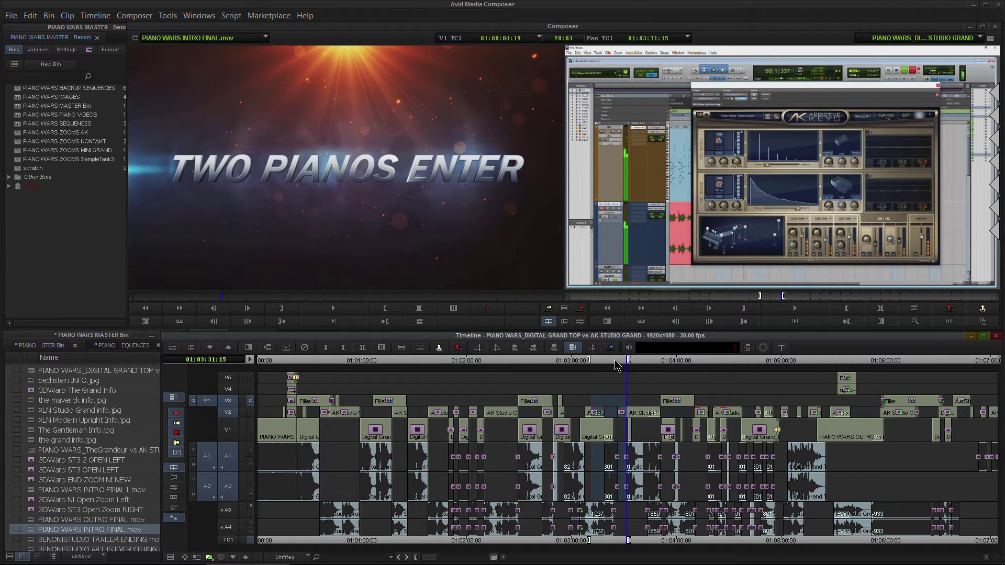
pyautogui.moveTo(615, 365); pyautogui.dragTo(603, 365)
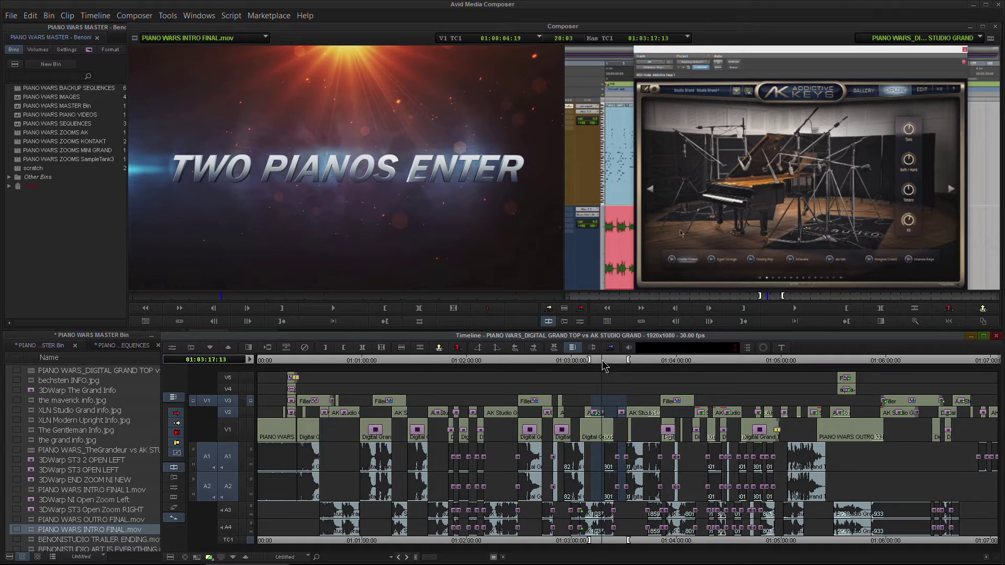
pyautogui.moveTo(664, 364); pyautogui.dragTo(698, 365)
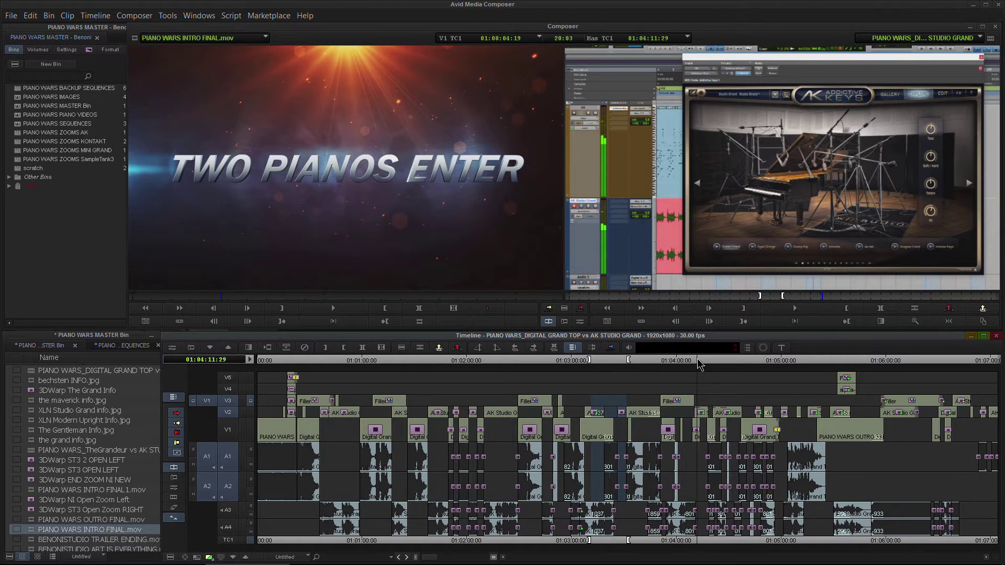
pyautogui.hotkey('ctrl', 'v')
pyautogui.hotkey('ctrl', 'v')
pyautogui.hotkey('ctrl', 'v')
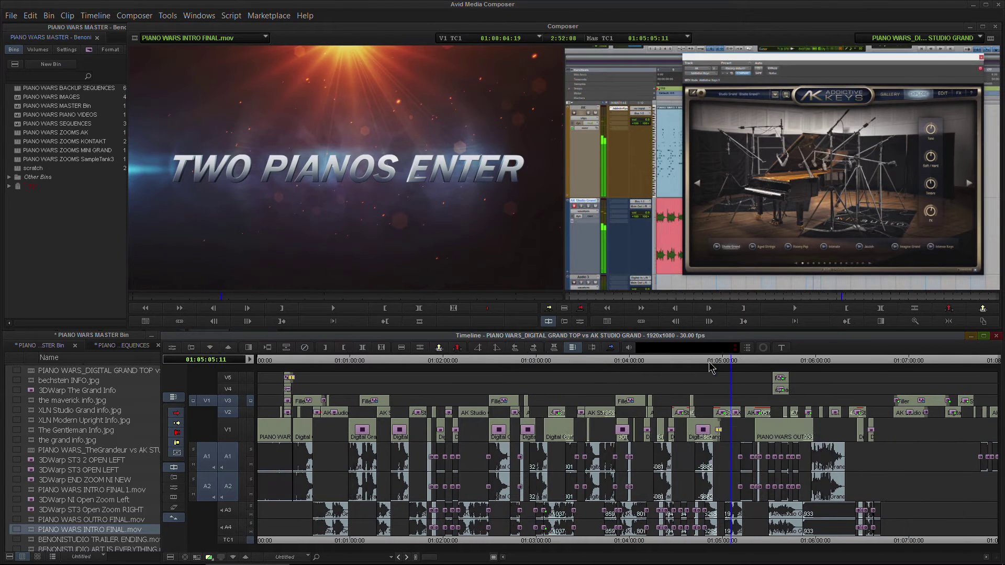
# Step: Mark the section from about 01:02:47 to 01:03:24:13 and save it as a subsequence in the PIANO WARS MASTER Bin
pyautogui.scroll(-1, 717, 369)
pyautogui.moveTo(731, 358); pyautogui.dragTo(556, 374)
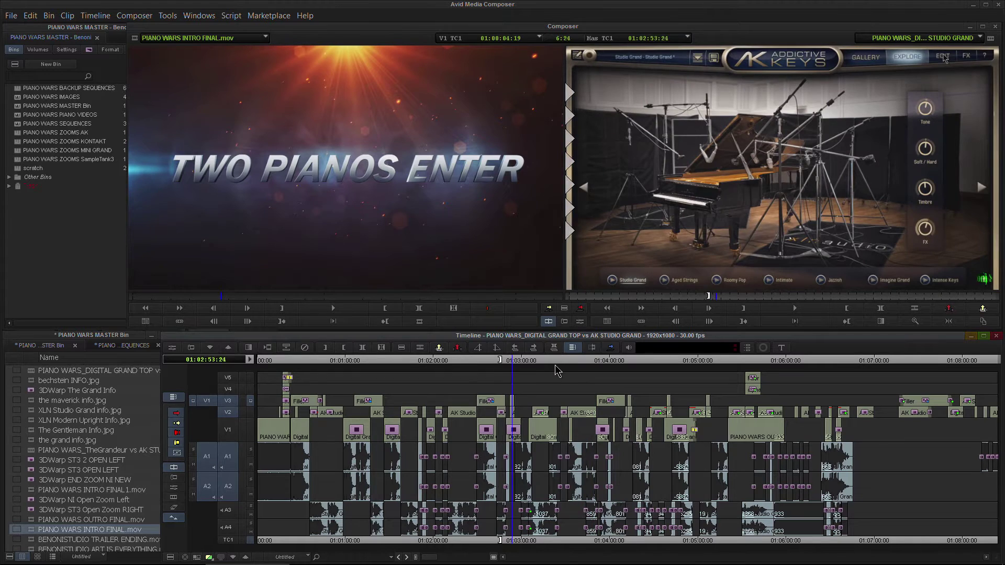
pyautogui.press('i')
pyautogui.moveTo(990, 39); pyautogui.dragTo(71, 409)
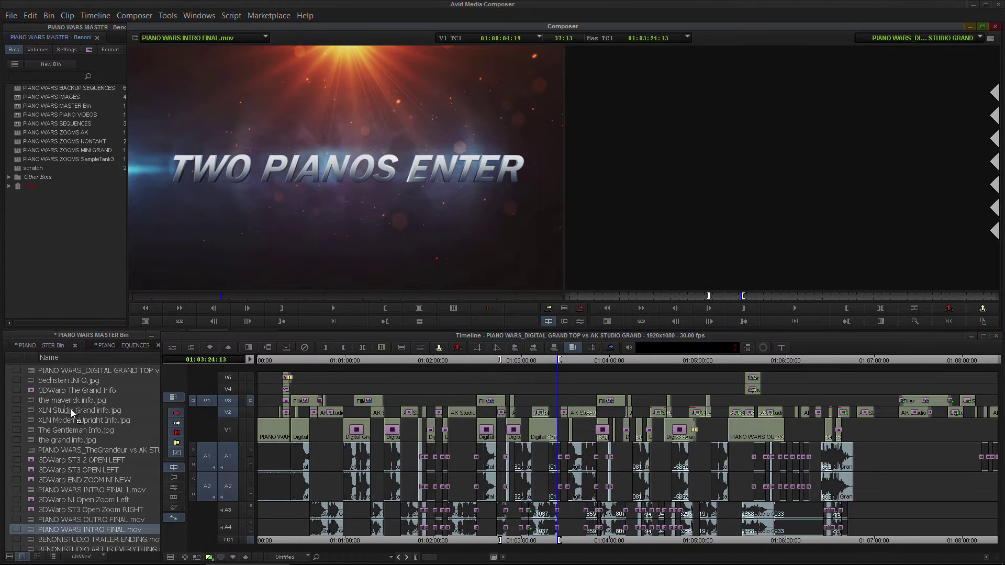
# Step: Load the newest subsequence into the source monitor and park the timeline playhead at 01:00:04:29
pyautogui.moveTo(34, 371); pyautogui.dragTo(270, 163)
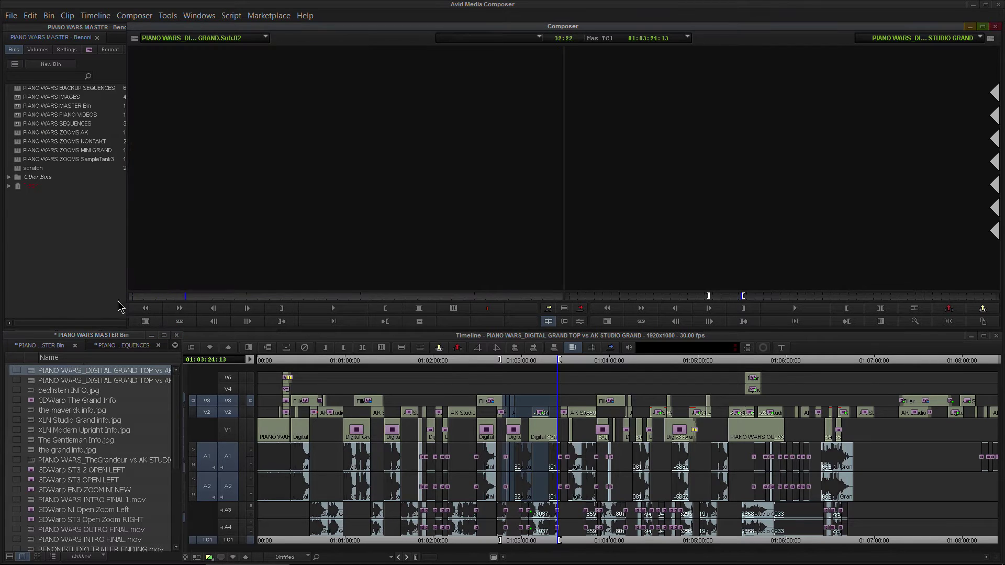
pyautogui.click(614, 361)
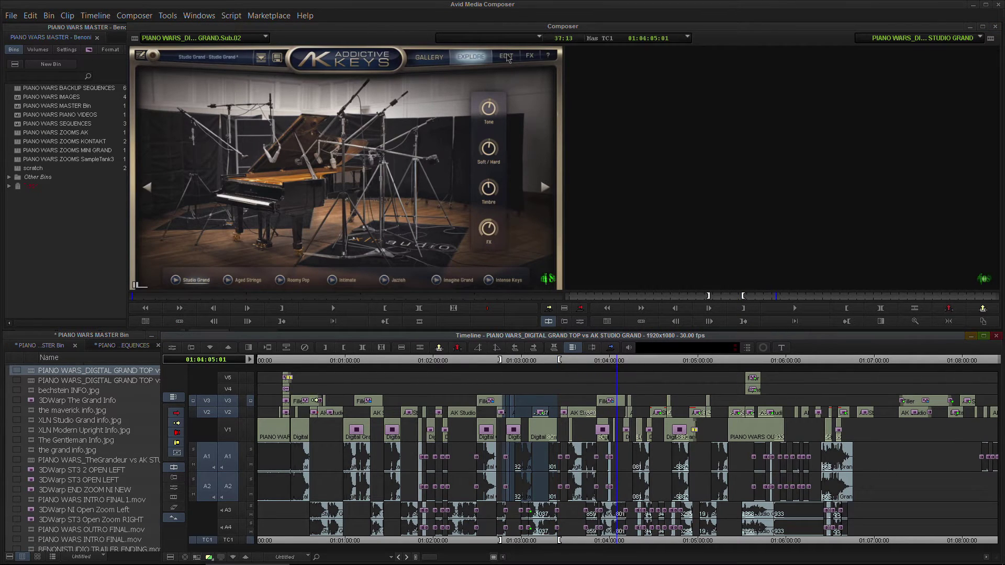
pyautogui.click(352, 361)
pyautogui.moveTo(339, 365); pyautogui.dragTo(267, 376)
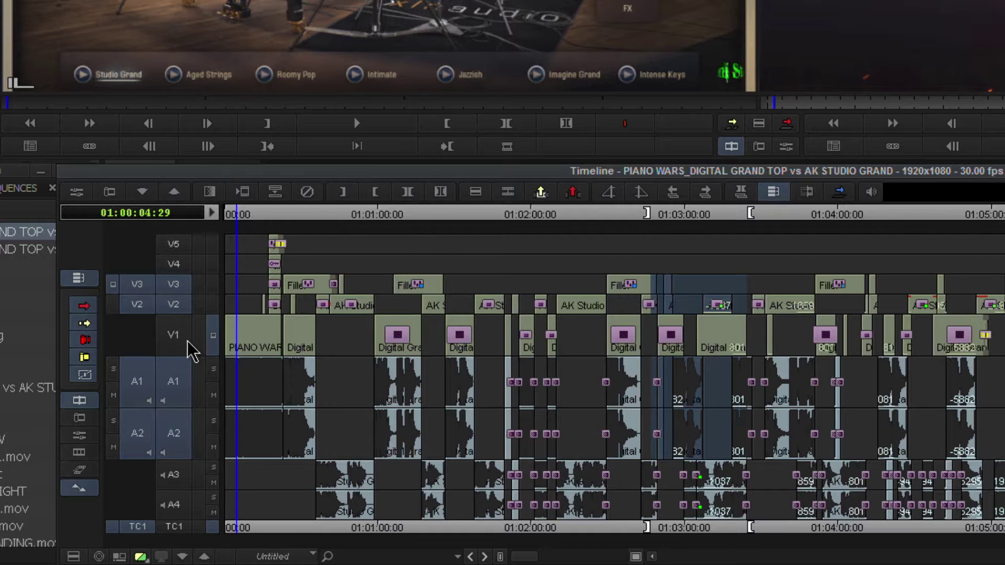
# Step: Copy the PIANO WARS intro clip to the clipboard and load the clipboard contents into the source monitor
pyautogui.click(271, 431)
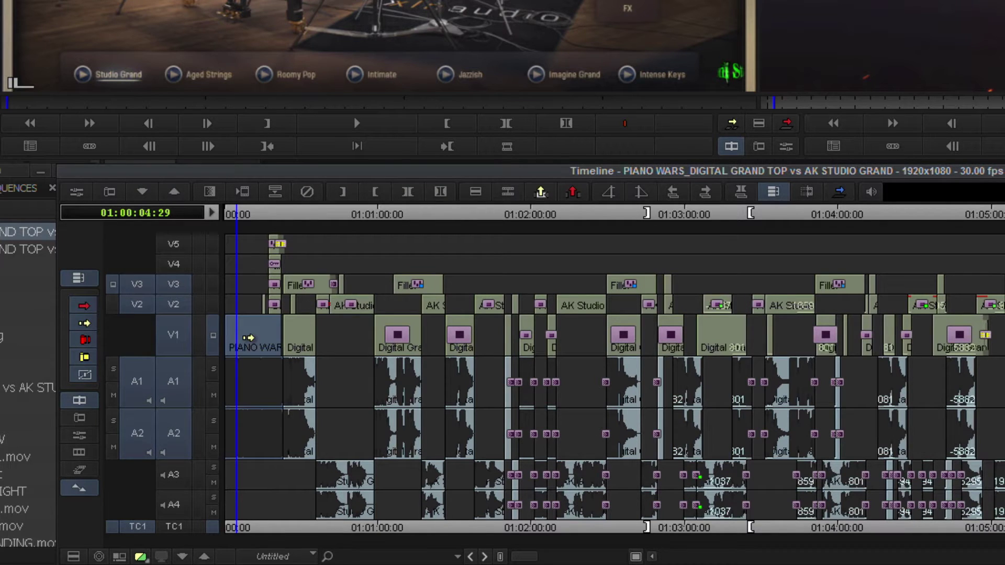
pyautogui.click(241, 214)
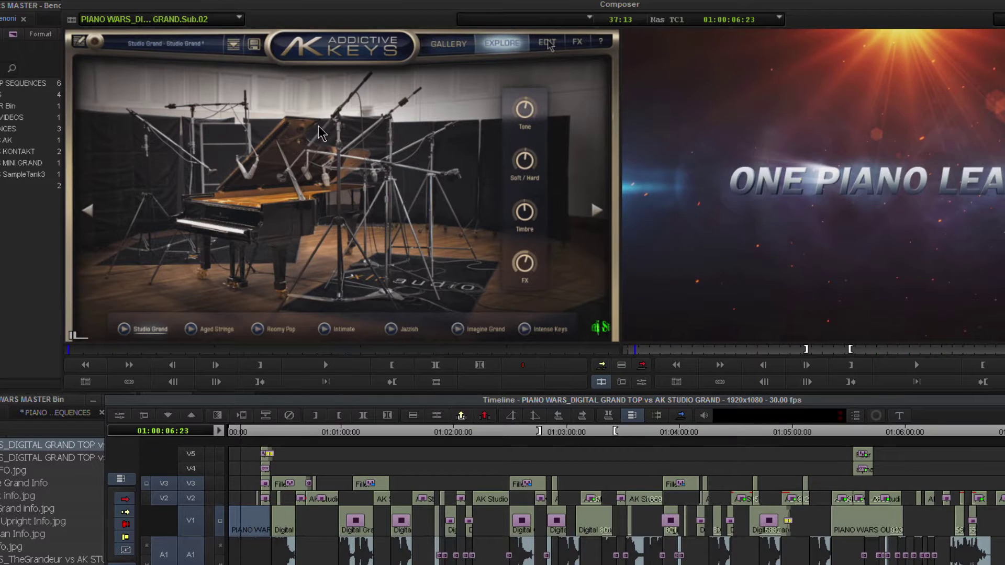
pyautogui.rightClick(319, 125)
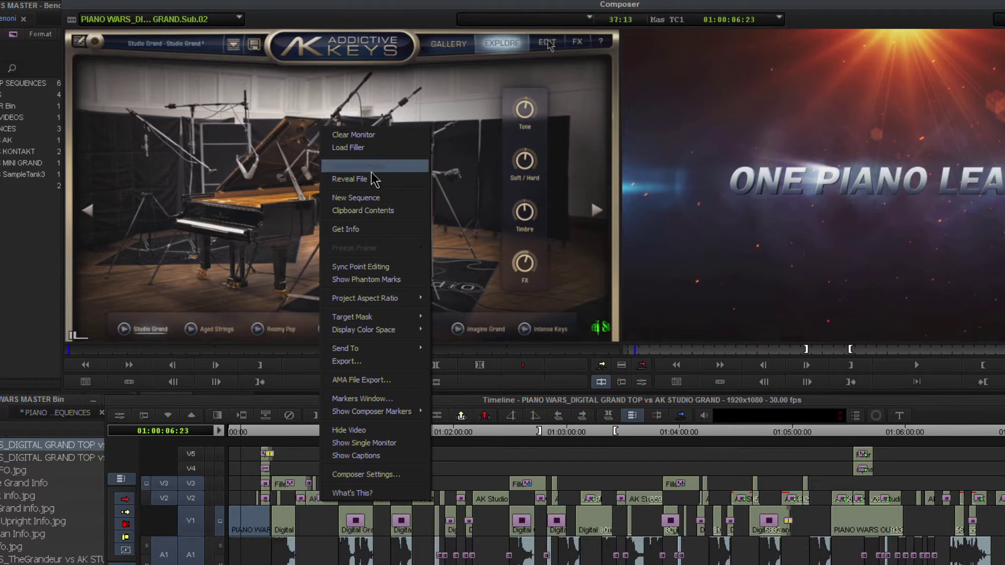
pyautogui.click(367, 212)
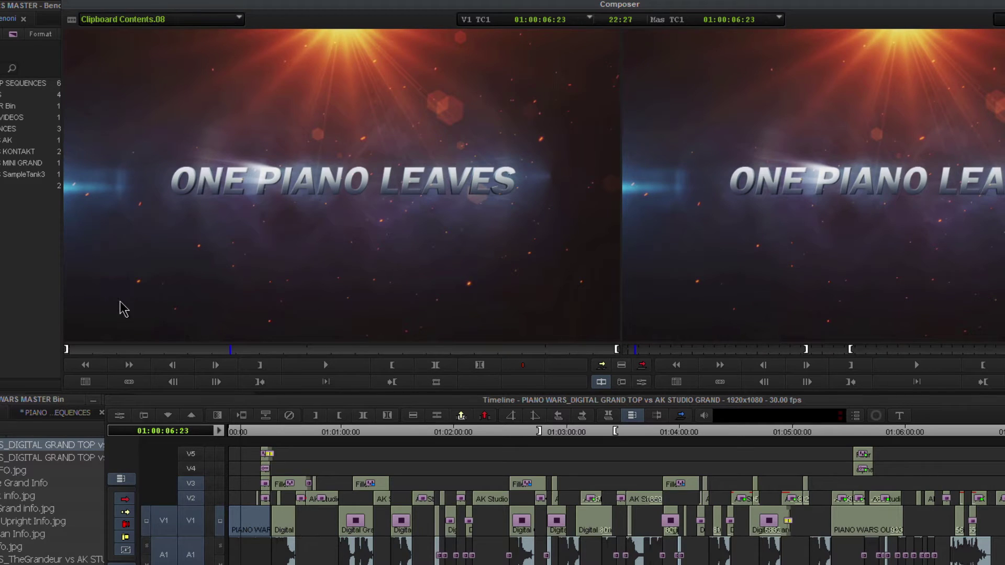
# Step: Mark the section from 01:00:06:13 to 01:00:08:20 of the clipboard contents in the source monitor
pyautogui.moveTo(93, 349); pyautogui.dragTo(223, 354)
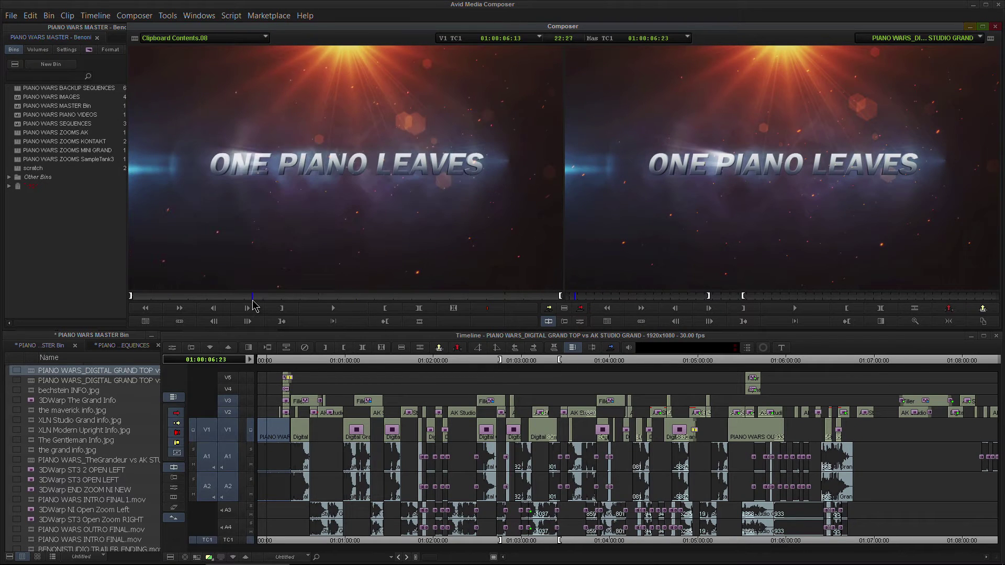
pyautogui.press('i')
pyautogui.moveTo(253, 300); pyautogui.dragTo(294, 297)
pyautogui.press('o')
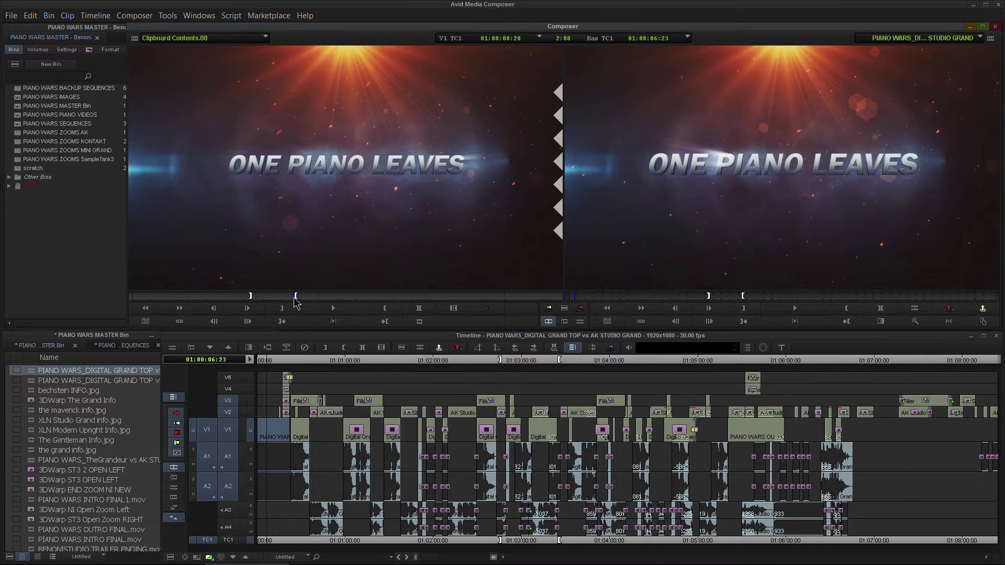
# Step: Park the timeline at 01:06:00:03 and patch source V1 to V4, A1 to A3 and A2 to A4
pyautogui.moveTo(606, 361); pyautogui.dragTo(785, 359)
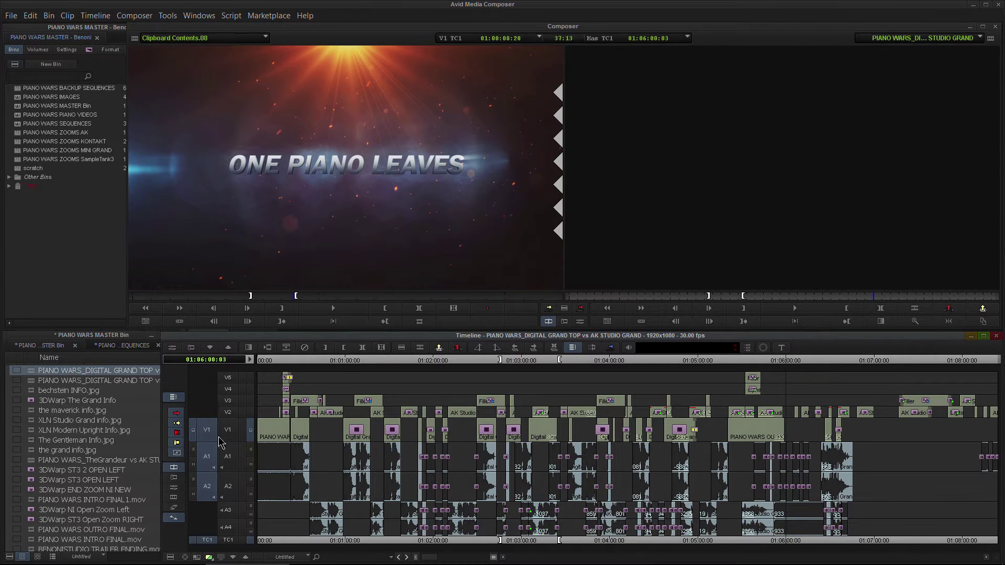
pyautogui.moveTo(207, 430); pyautogui.dragTo(207, 388)
pyautogui.moveTo(206, 456); pyautogui.dragTo(206, 510)
pyautogui.moveTo(207, 486); pyautogui.dragTo(207, 527)
# Step: Clear the timeline's in and out marks and overwrite the marked source section onto V4, A3 and A4 at 01:06:07:20
pyautogui.click(581, 309)
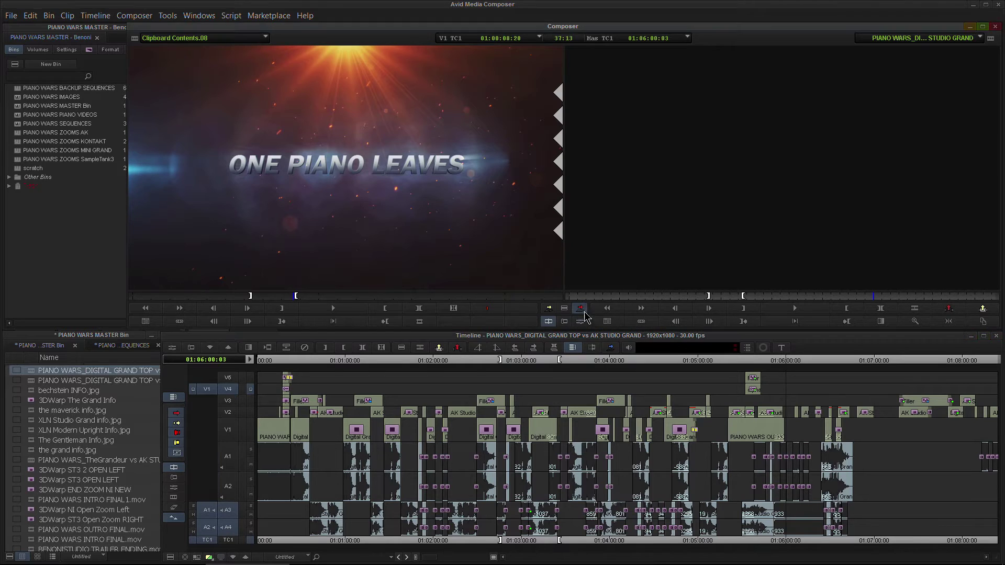
pyautogui.click(502, 288)
pyautogui.moveTo(782, 359); pyautogui.dragTo(796, 360)
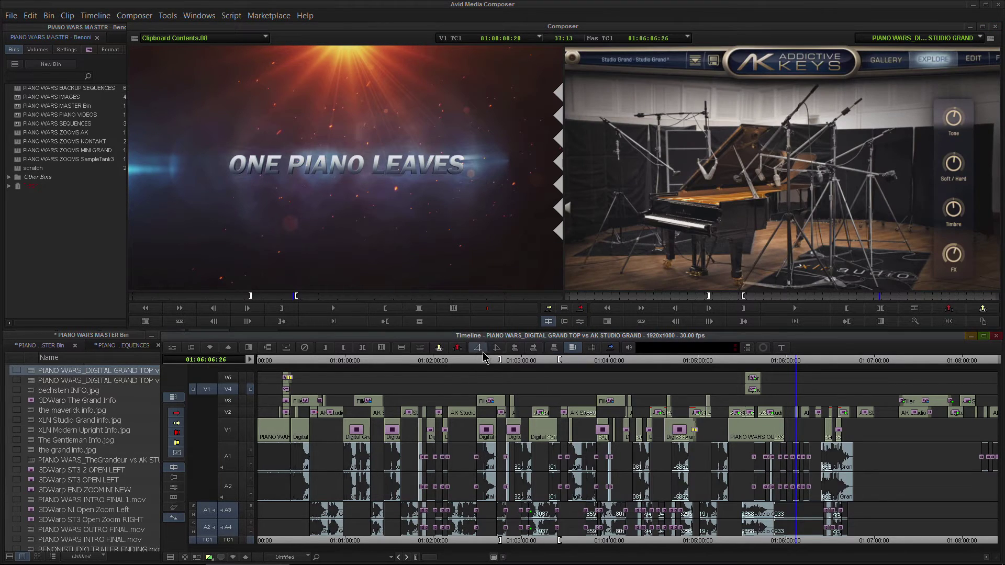
pyautogui.click(381, 348)
pyautogui.click(798, 359)
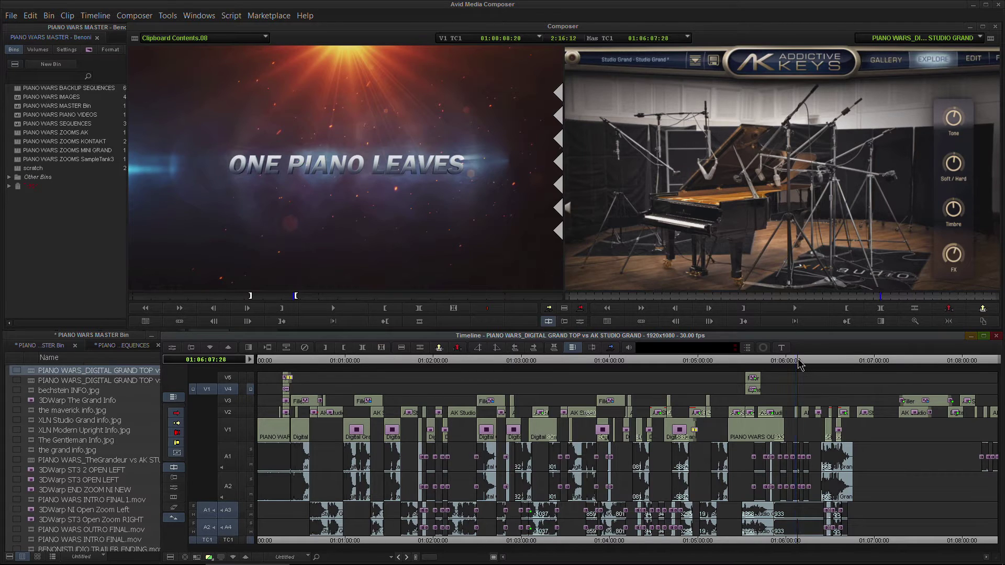
pyautogui.click(580, 309)
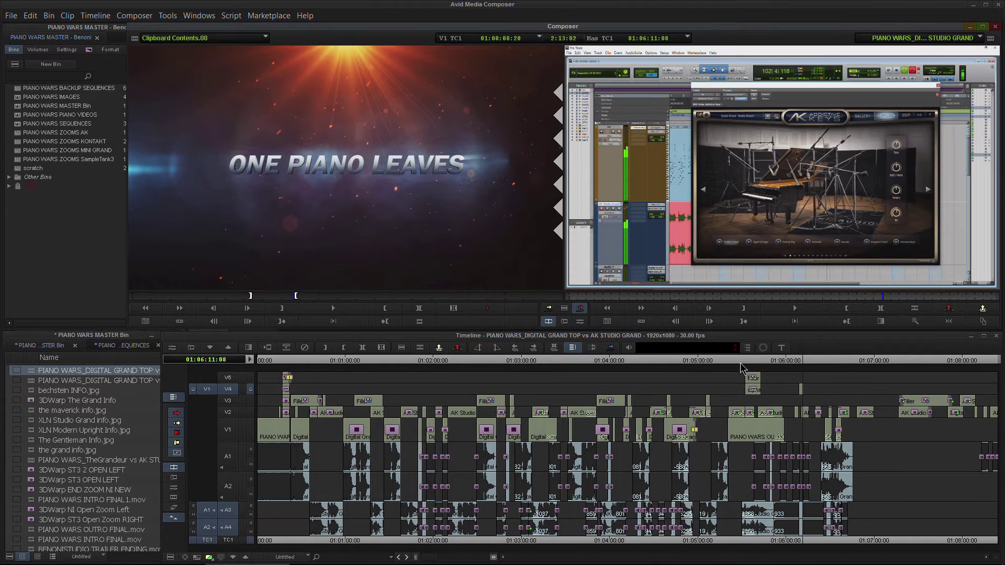
pyautogui.click(800, 361)
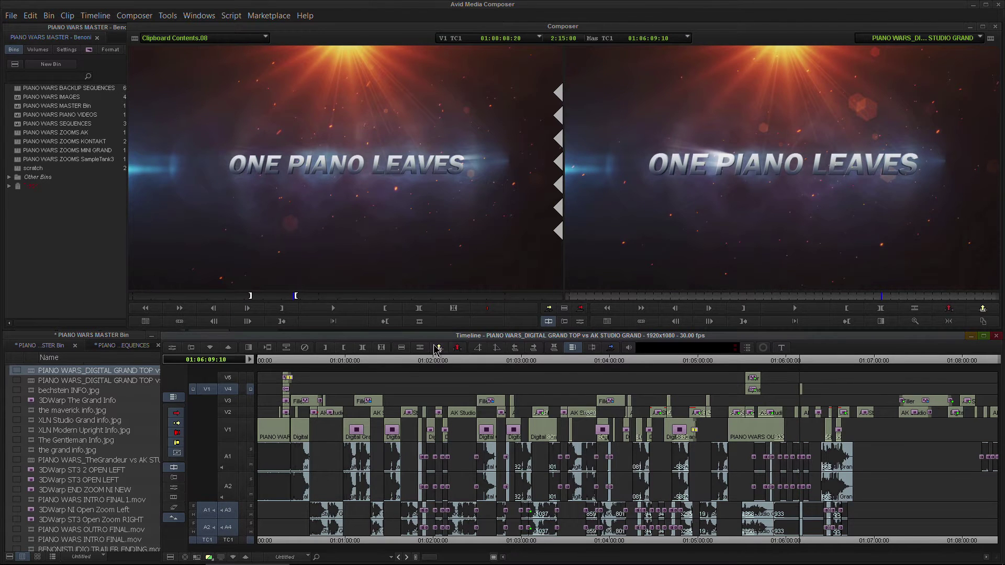
# Step: Mark a timeline section ending at 01:01:52:27, park at 01:01:51:14 and clear both marks
pyautogui.moveTo(400, 360); pyautogui.dragTo(423, 360)
pyautogui.press('i')
pyautogui.press('o')
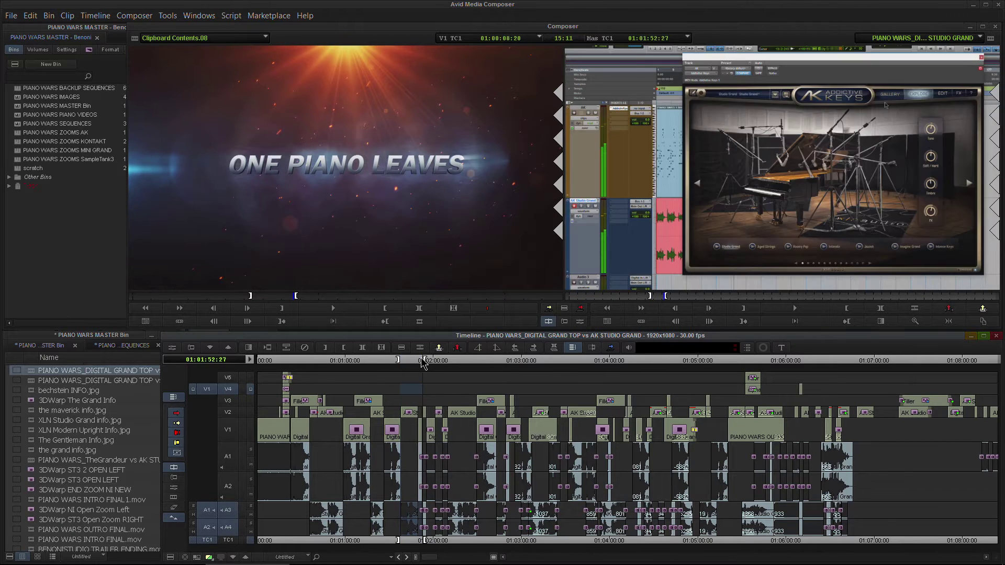
pyautogui.click(421, 359)
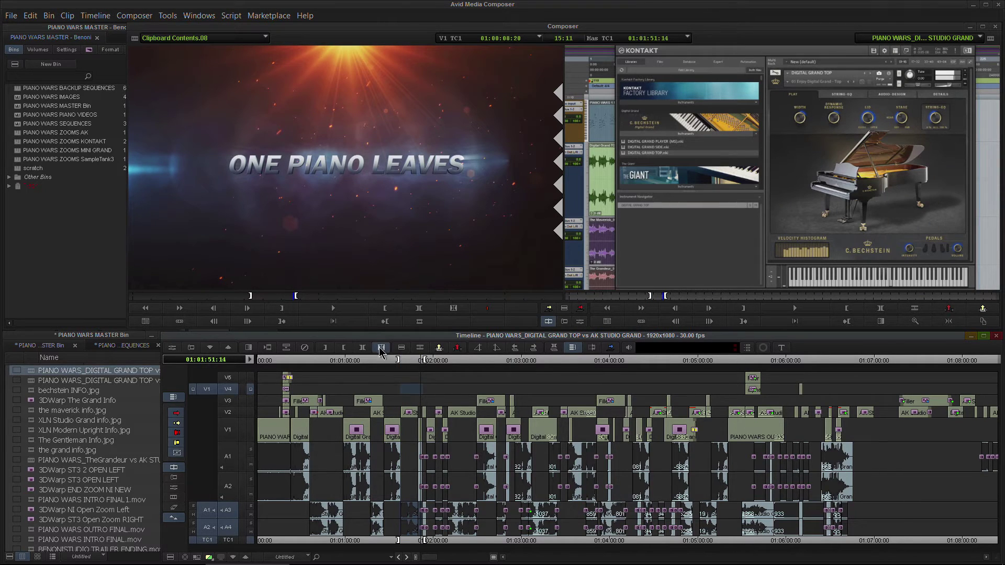
pyautogui.click(381, 349)
# Step: Select the V2 clip near 01:01:43 with the neighbouring Digital Grand clips and their audio, and paste a copy into the sequence
pyautogui.click(408, 409)
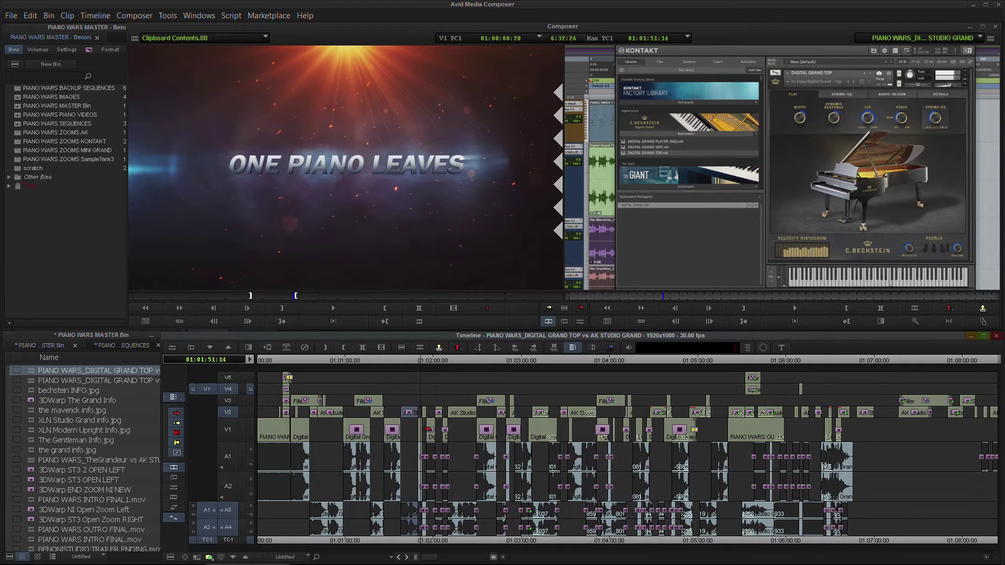
pyautogui.keyDown('shift'); pyautogui.click(428, 429); pyautogui.keyUp('shift')
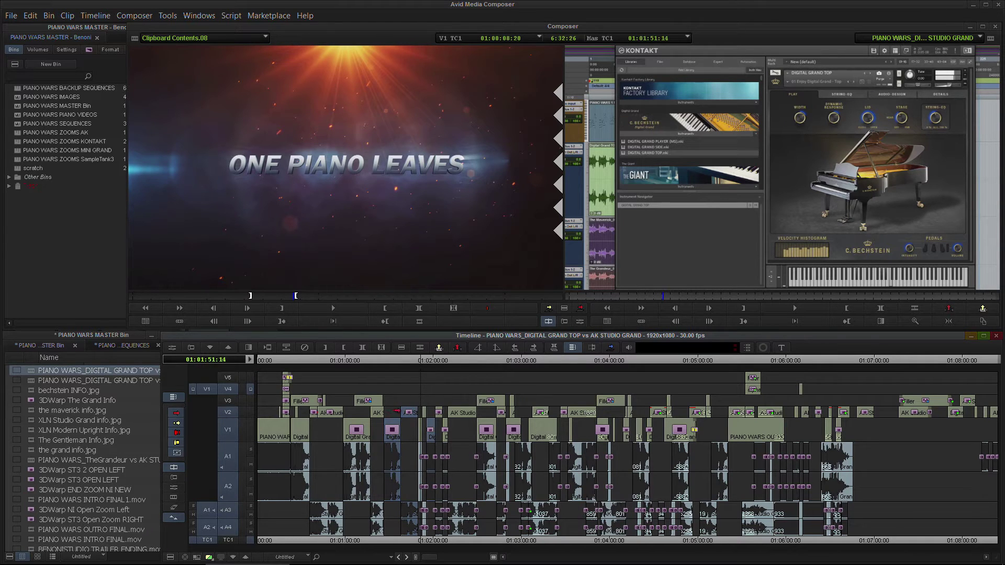
pyautogui.moveTo(531, 365); pyautogui.dragTo(373, 372)
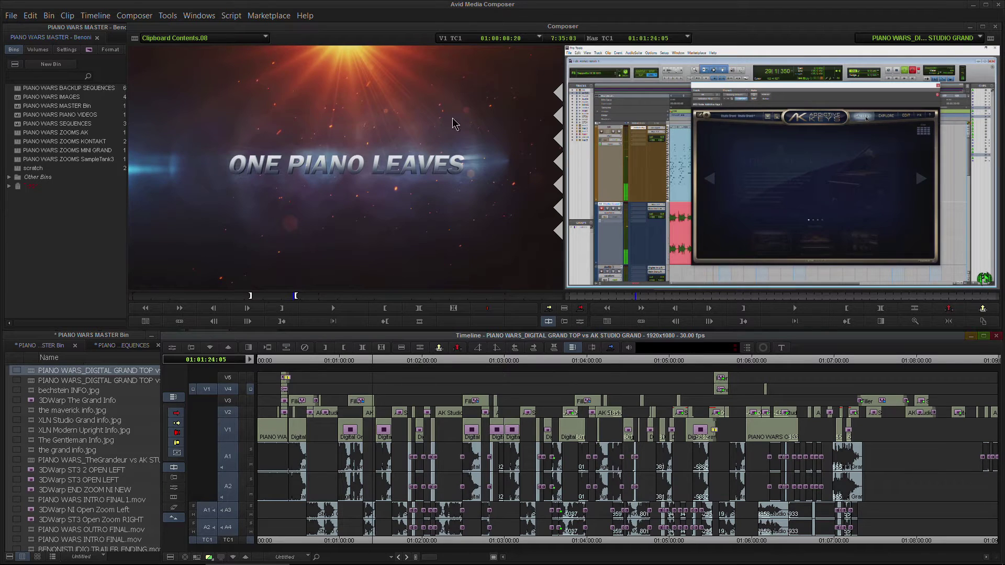
# Step: Load the new clipboard contents into the source monitor and mark a 12:11 section ending at 01:01:26:23
pyautogui.rightClick(326, 196)
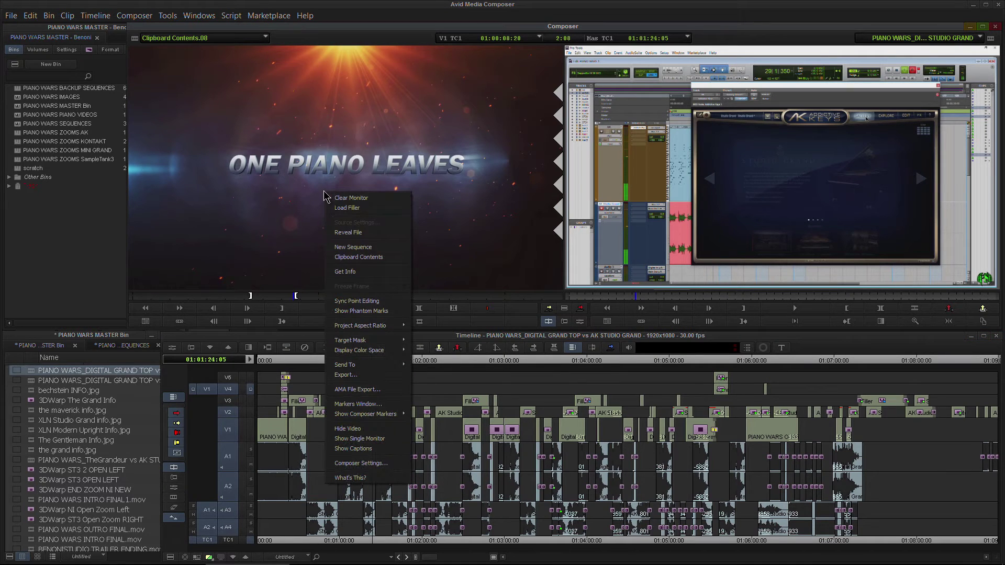
pyautogui.click(358, 257)
pyautogui.moveTo(199, 297); pyautogui.dragTo(270, 299)
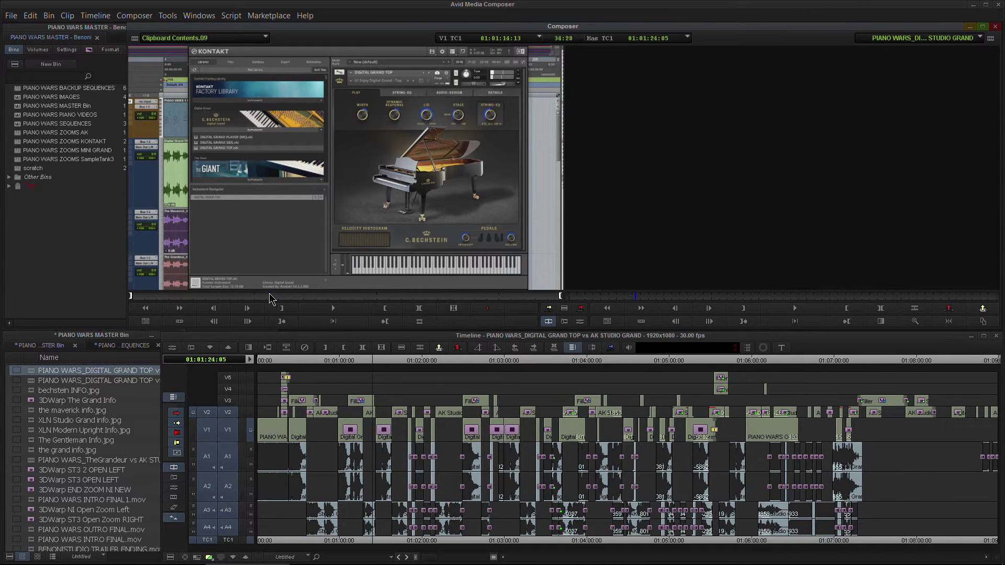
pyautogui.moveTo(270, 299); pyautogui.dragTo(421, 303)
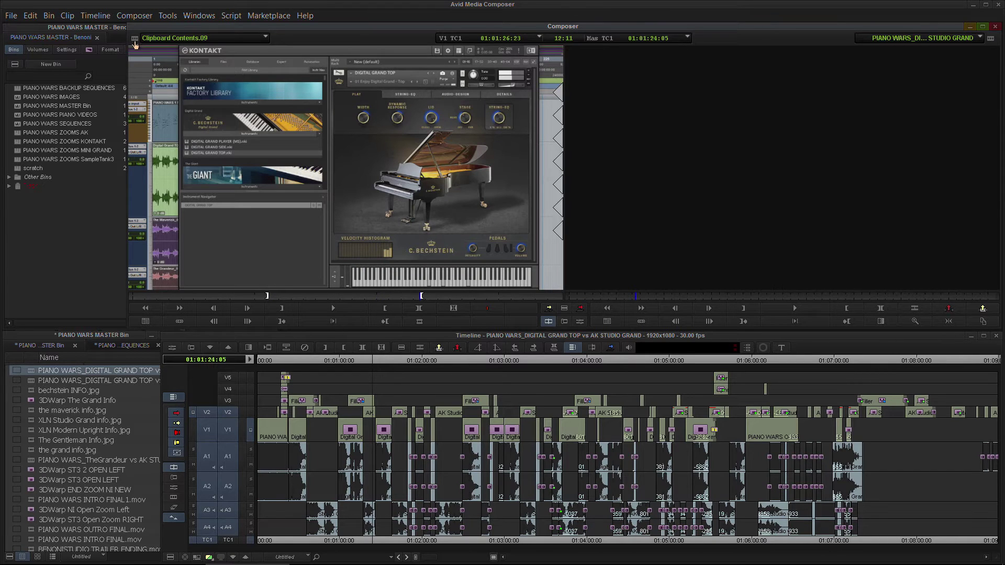
# Step: Save the marked clipboard section as a subsequence in the PIANO WARS MASTER Bin and open it in the timeline at 01:01:39:10
pyautogui.moveTo(135, 42); pyautogui.dragTo(80, 407)
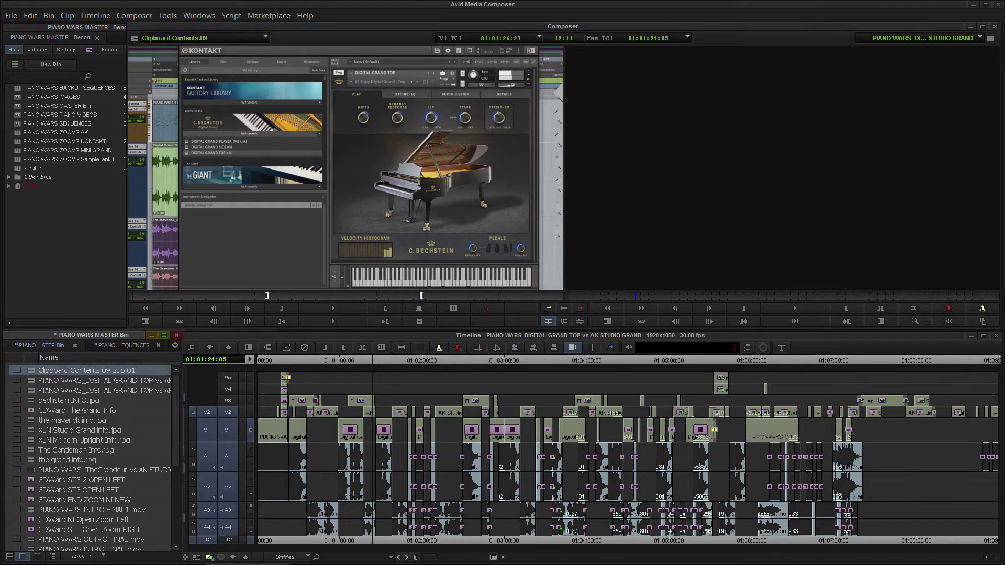
pyautogui.doubleClick(33, 375)
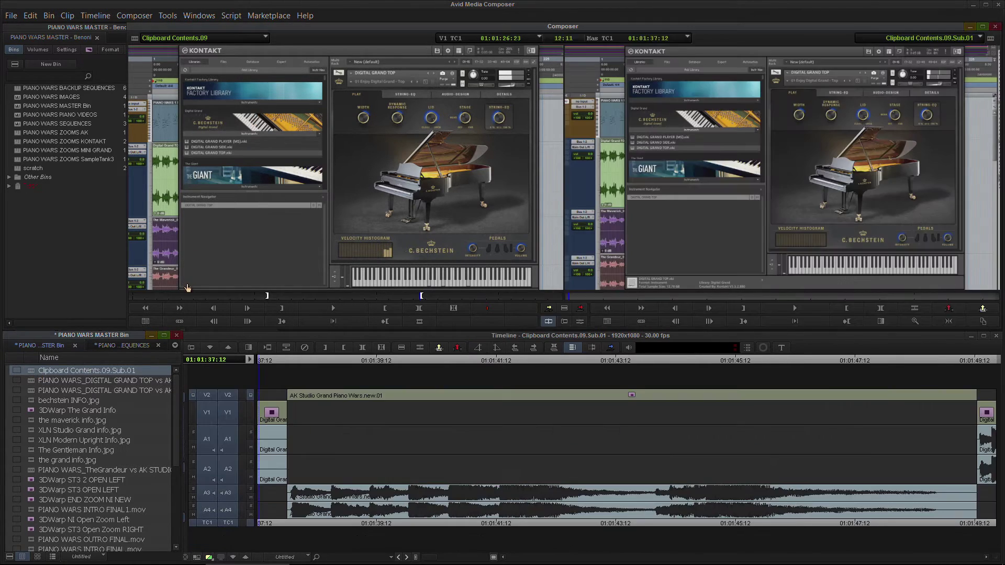
pyautogui.moveTo(581, 296); pyautogui.dragTo(634, 395)
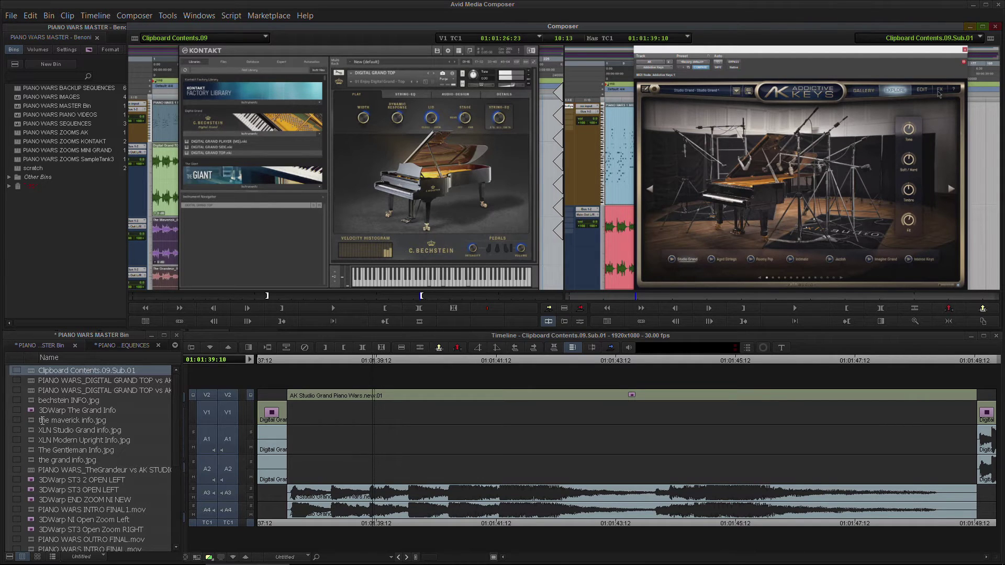
# Step: Load the maverick info.jpg into the source monitor and mark the section from 01:00:05:06 to 01:00:08:28
pyautogui.click(42, 420)
pyautogui.moveTo(265, 184); pyautogui.dragTo(254, 183)
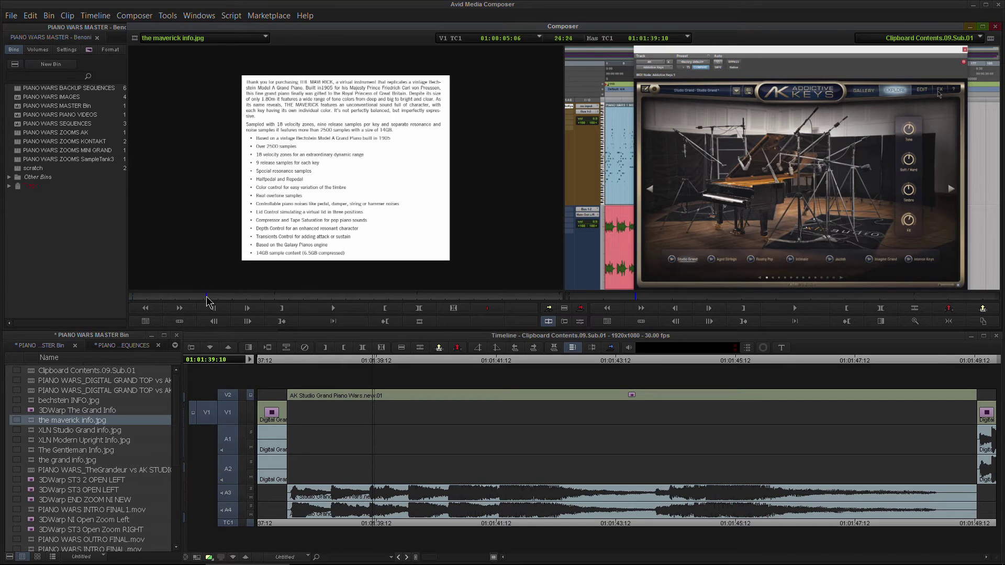
pyautogui.press('i')
pyautogui.click(261, 296)
pyautogui.press('o')
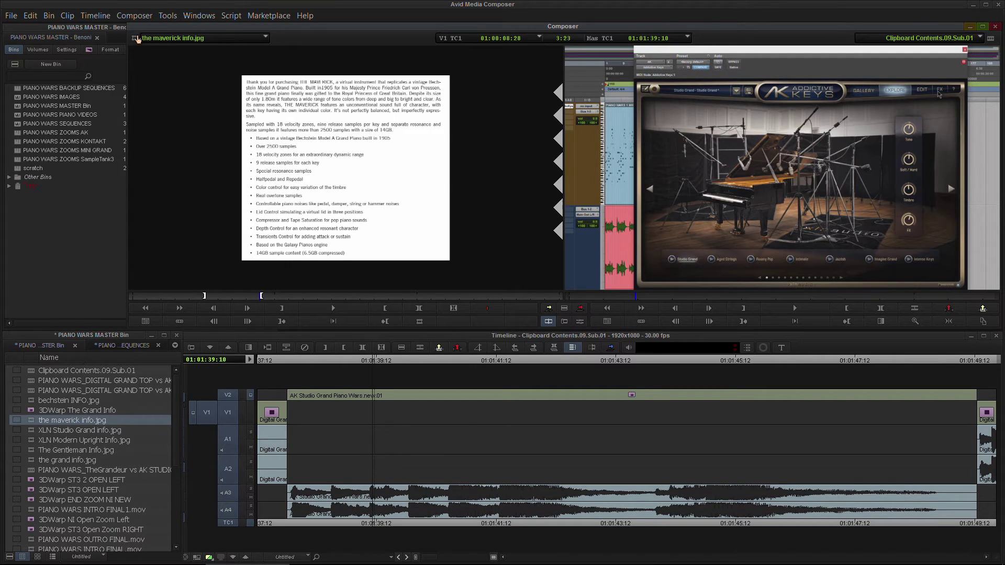
# Step: Save the marked section of the maverick info.jpg as a subclip in the bin and load it into the source monitor
pyautogui.moveTo(137, 39); pyautogui.dragTo(58, 406)
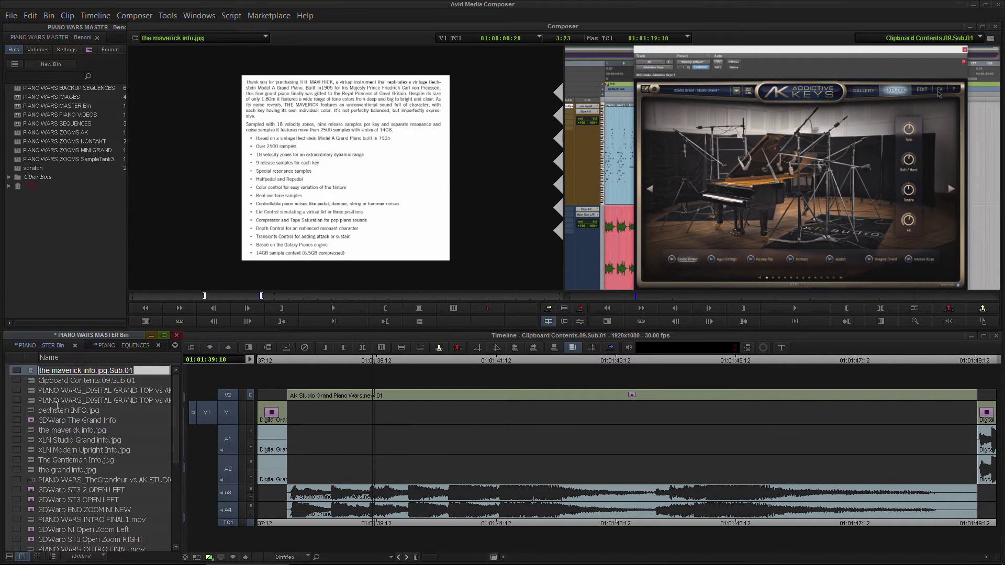
pyautogui.doubleClick(34, 372)
pyautogui.moveTo(180, 295); pyautogui.dragTo(205, 301)
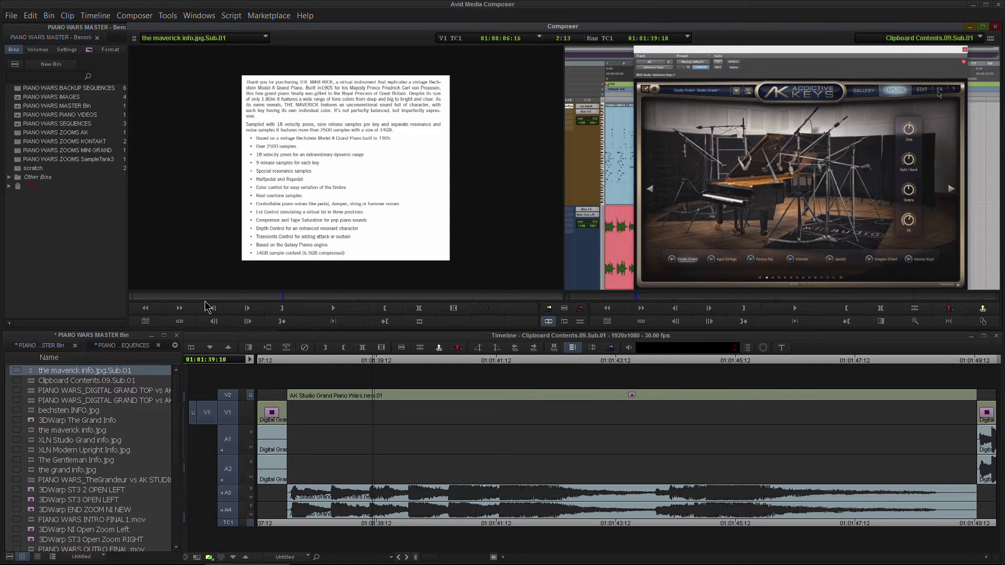
# Step: Open the AK STUDIO GRAND vs ALICIAS KEYS sequence, and select the two V1 clips following 01:00:57:23 with their audio
pyautogui.click(32, 393)
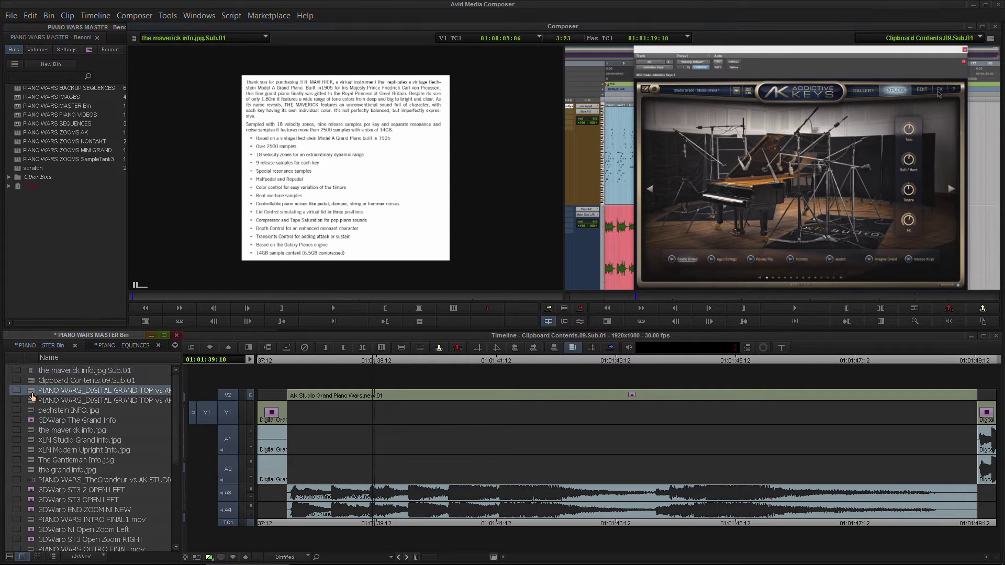
pyautogui.click(32, 382)
pyautogui.click(485, 447)
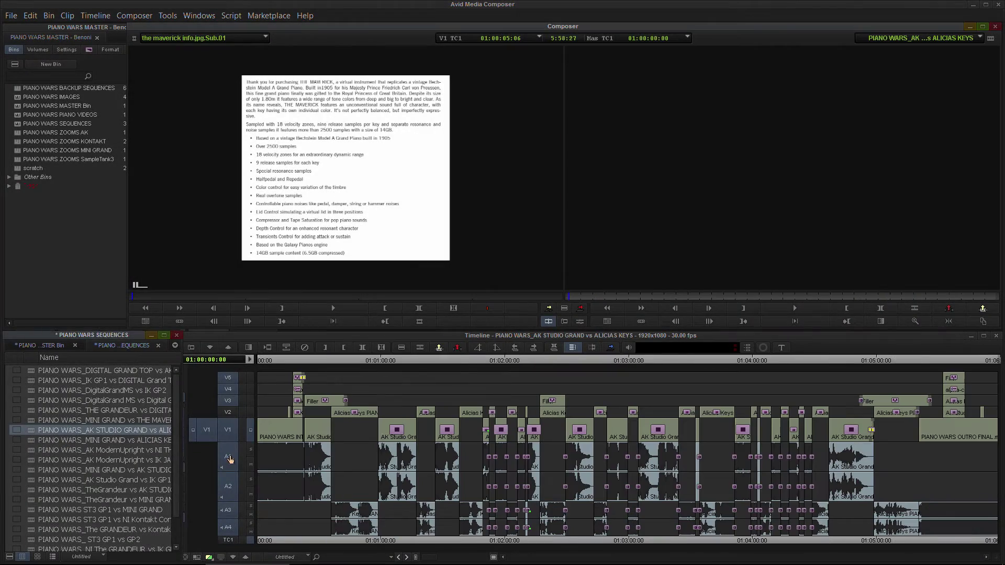
pyautogui.moveTo(318, 361); pyautogui.dragTo(377, 368)
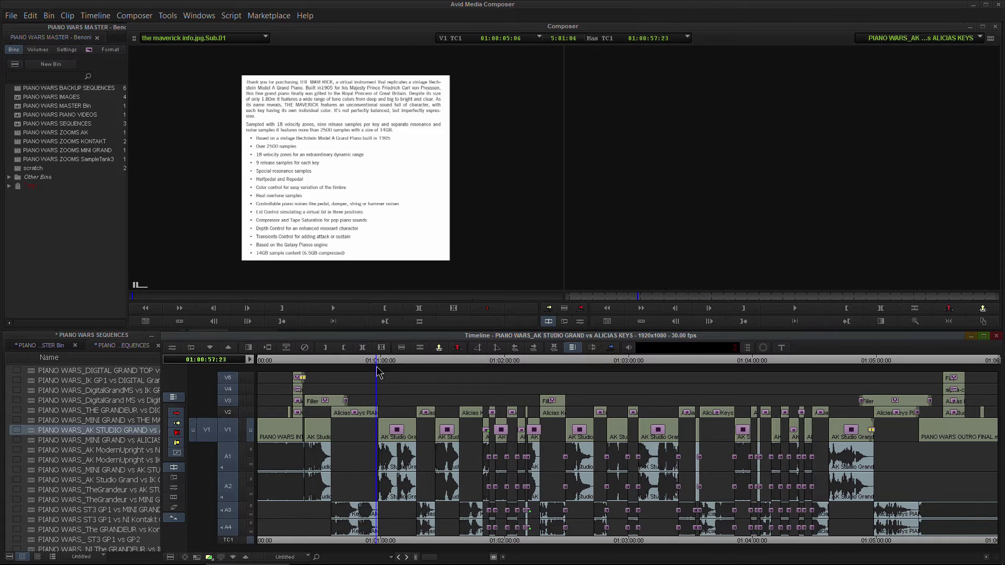
pyautogui.click(382, 434)
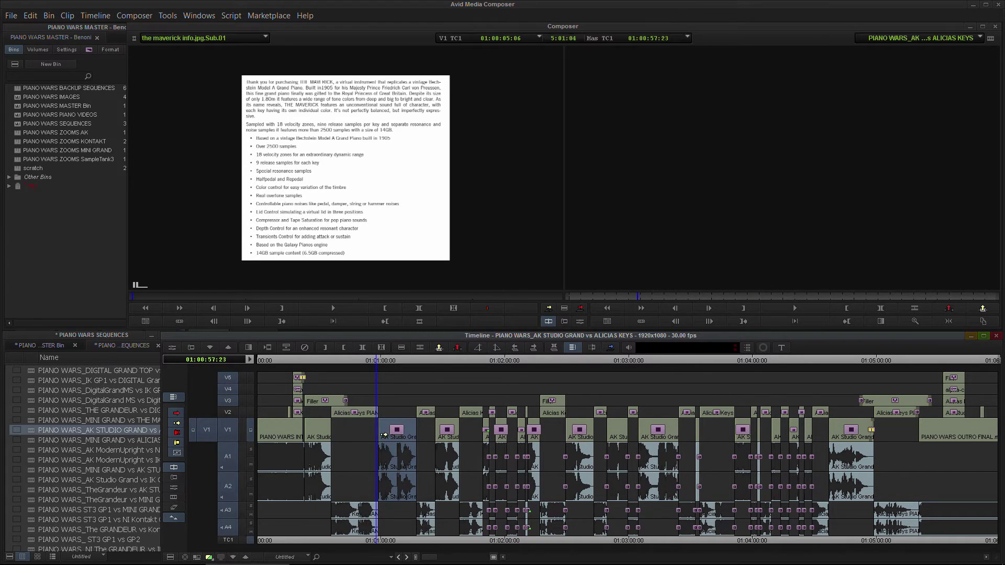
pyautogui.keyDown('shift'); pyautogui.click(442, 426); pyautogui.keyUp('shift')
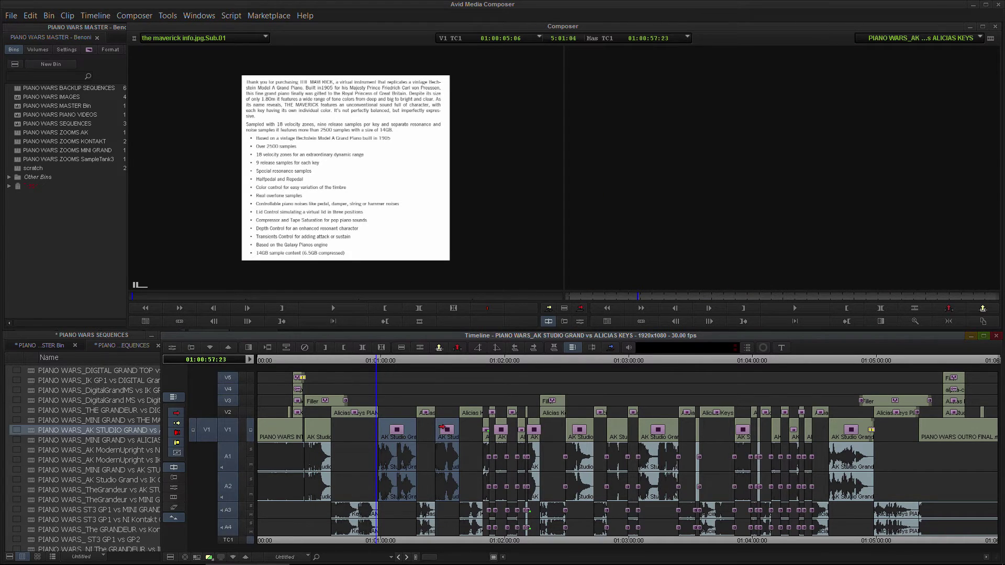
# Step: Open the TheGrandeur vs AK STUDIO GRAND sequence in the timeline and park the playhead at 01:00:04:13
pyautogui.click(32, 493)
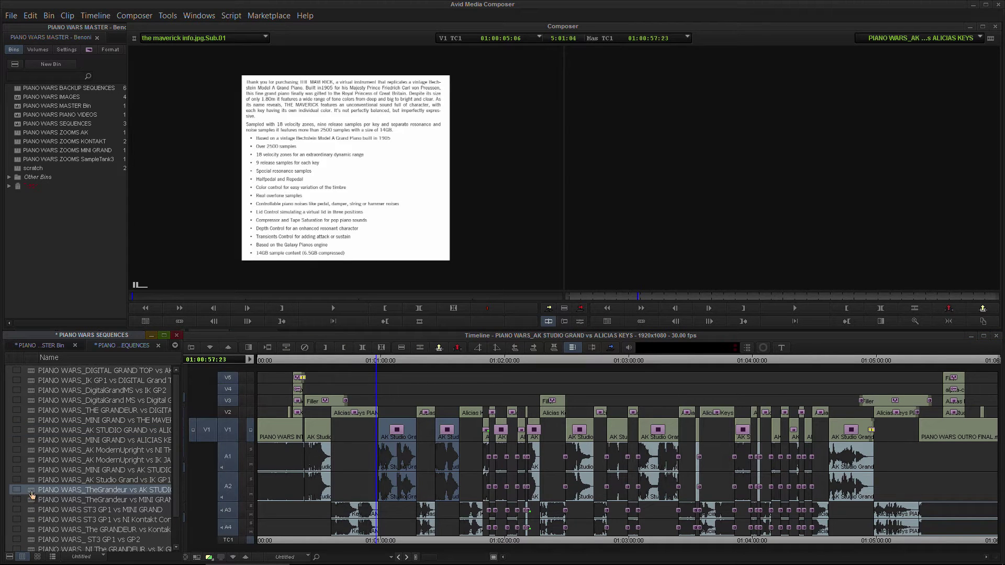
pyautogui.doubleClick(32, 493)
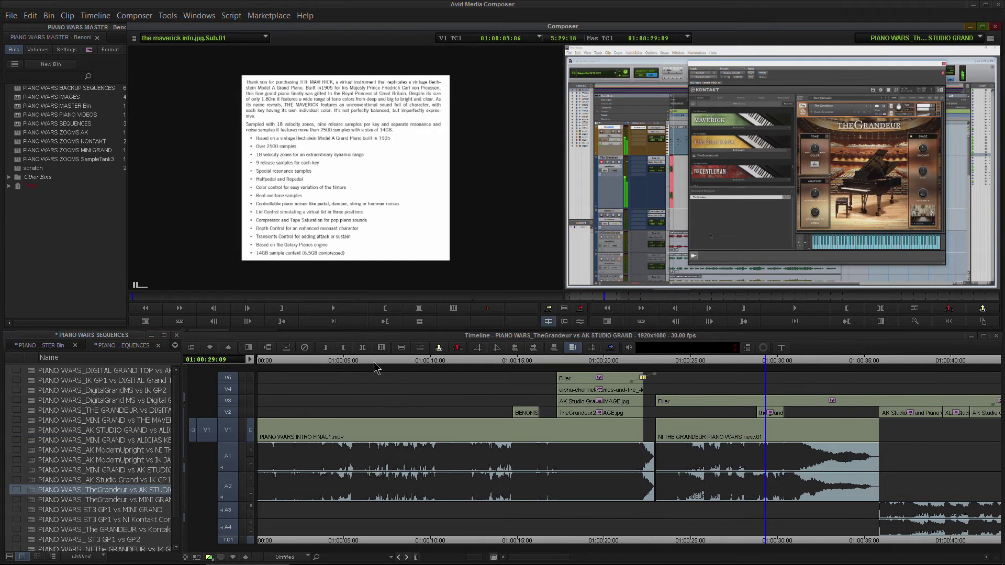
pyautogui.moveTo(375, 368); pyautogui.dragTo(335, 375)
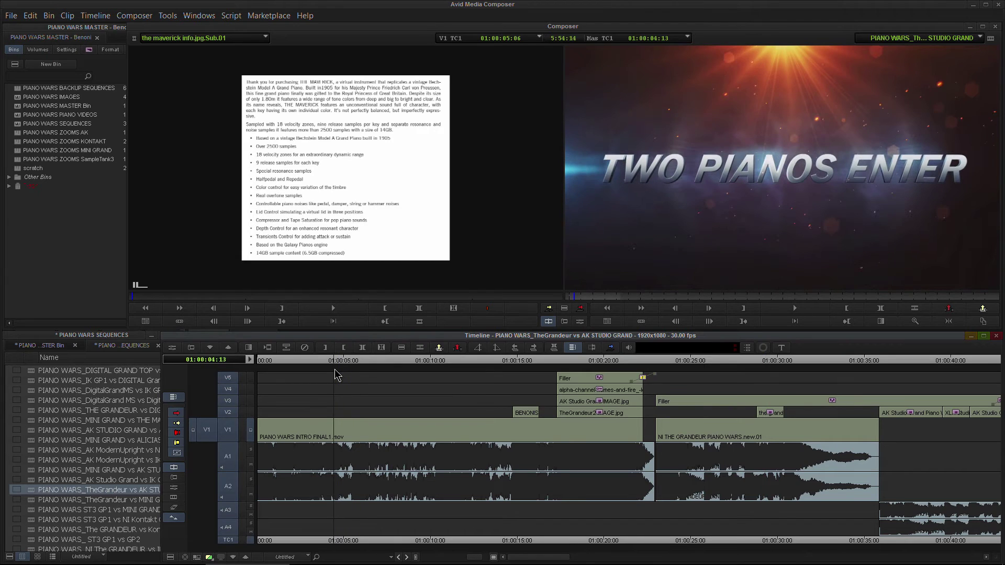
# Step: Paste the copied clips at 01:00:04:13 and set the video track monitor to V4 to review the sequence up to 01:01:43:15
pyautogui.hotkey('ctrl', 'v')
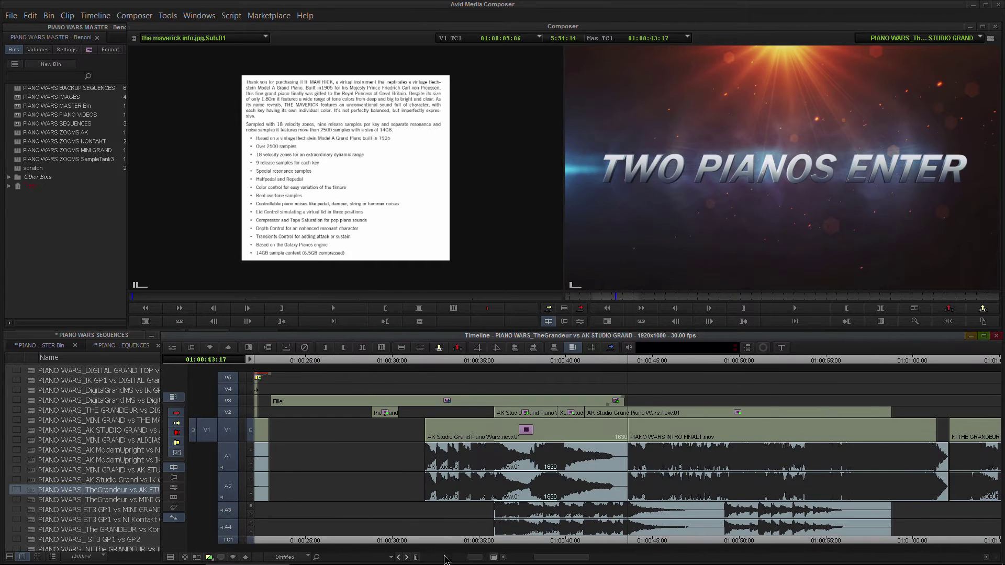
pyautogui.moveTo(473, 558); pyautogui.dragTo(453, 558)
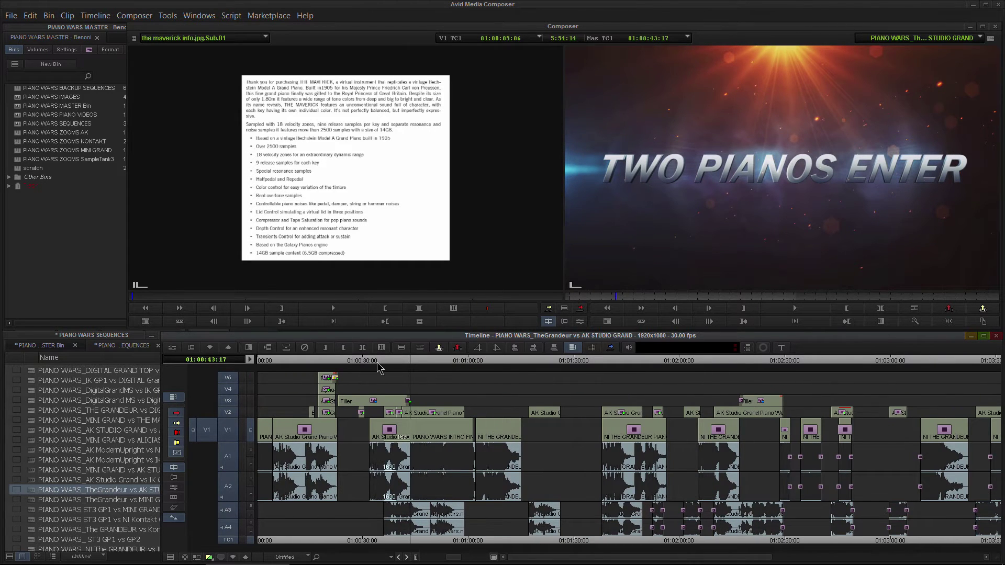
pyautogui.moveTo(380, 368)
pyautogui.mouseDown()
pyautogui.moveTo(361, 369)
pyautogui.moveTo(374, 369)
pyautogui.mouseUp()
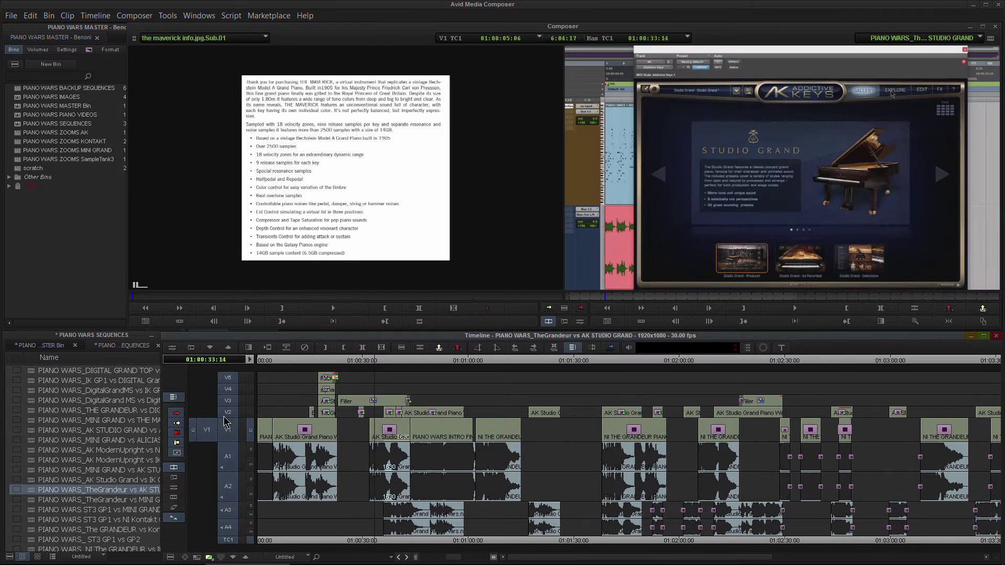
pyautogui.click(250, 388)
pyautogui.click(361, 364)
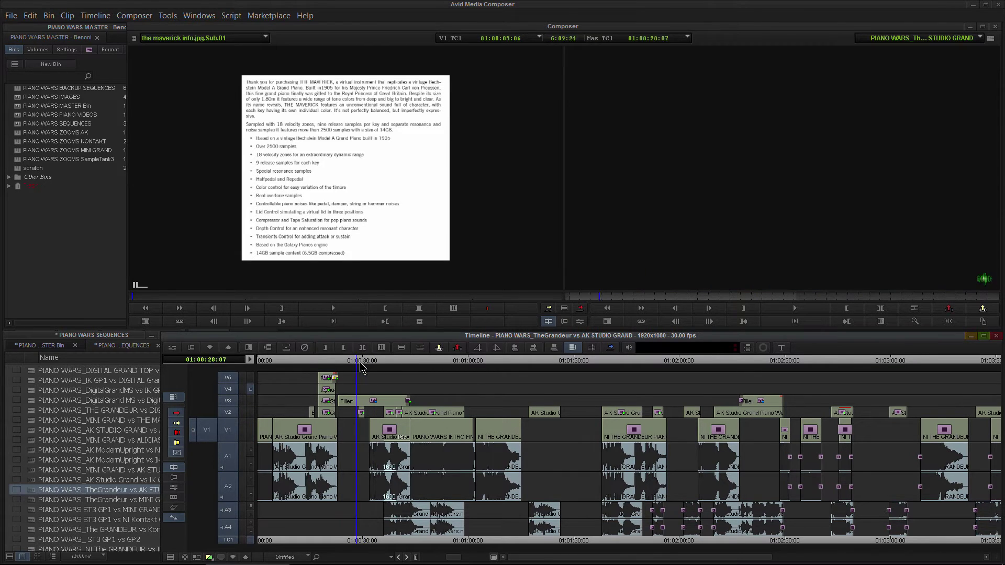
pyautogui.moveTo(364, 368); pyautogui.dragTo(621, 358)
# Step: Open the MINI GRAND vs THE MAVERICK sequence and paste the copied clips at 01:01:33:08 and once more further along the timeline
pyautogui.doubleClick(33, 422)
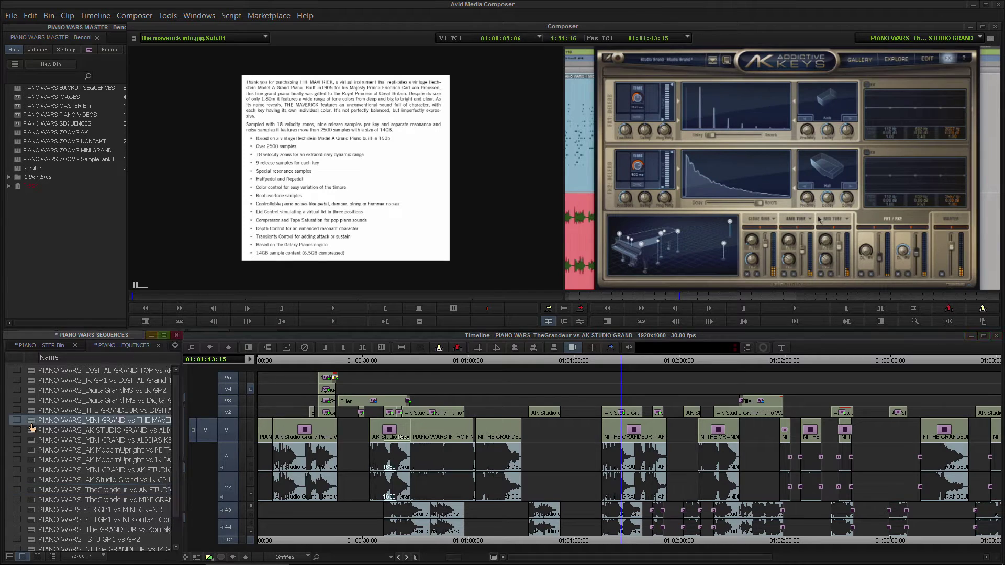
pyautogui.click(449, 363)
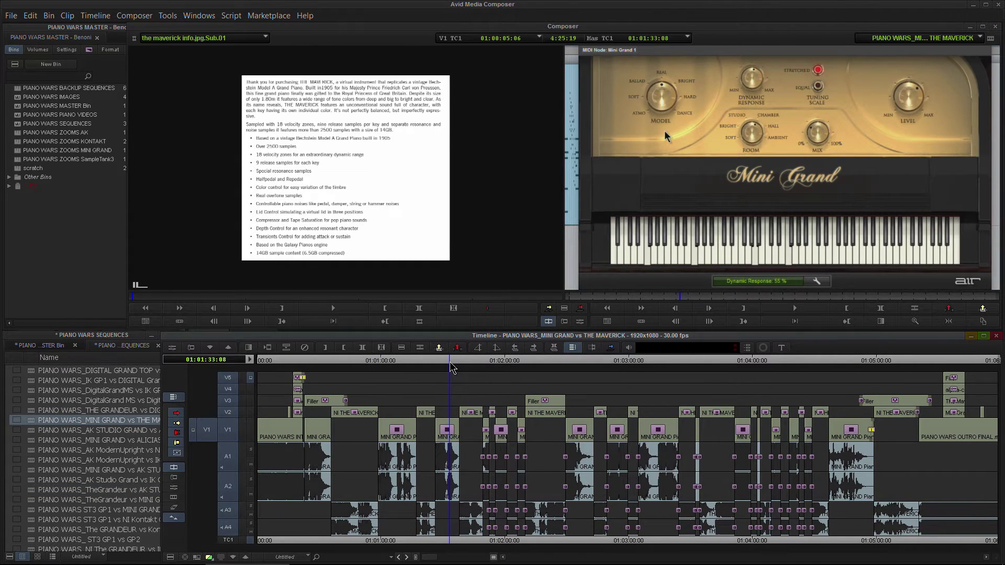
pyautogui.hotkey('ctrl', 'v')
pyautogui.moveTo(458, 362); pyautogui.dragTo(577, 361)
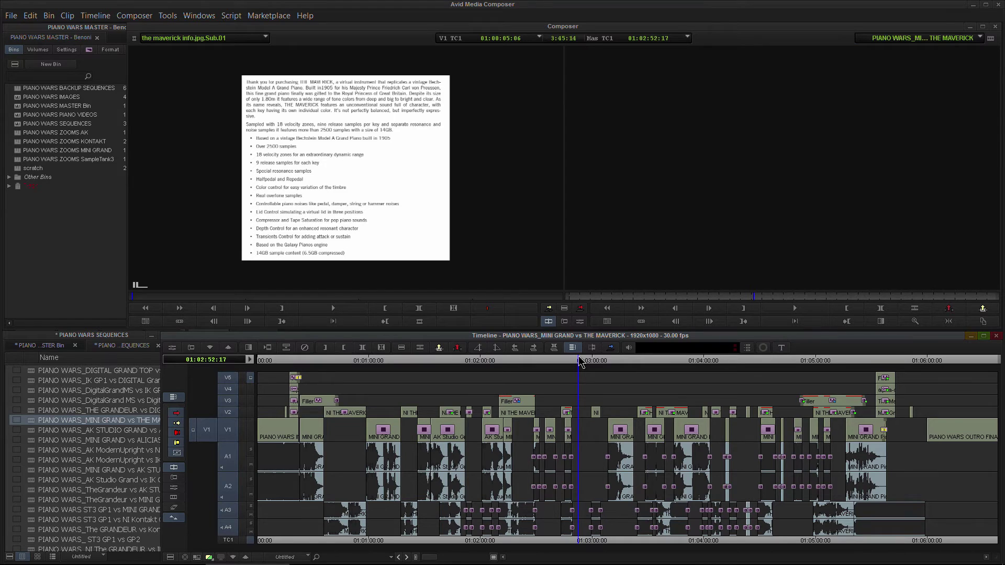
pyautogui.hotkey('ctrl', 'v')
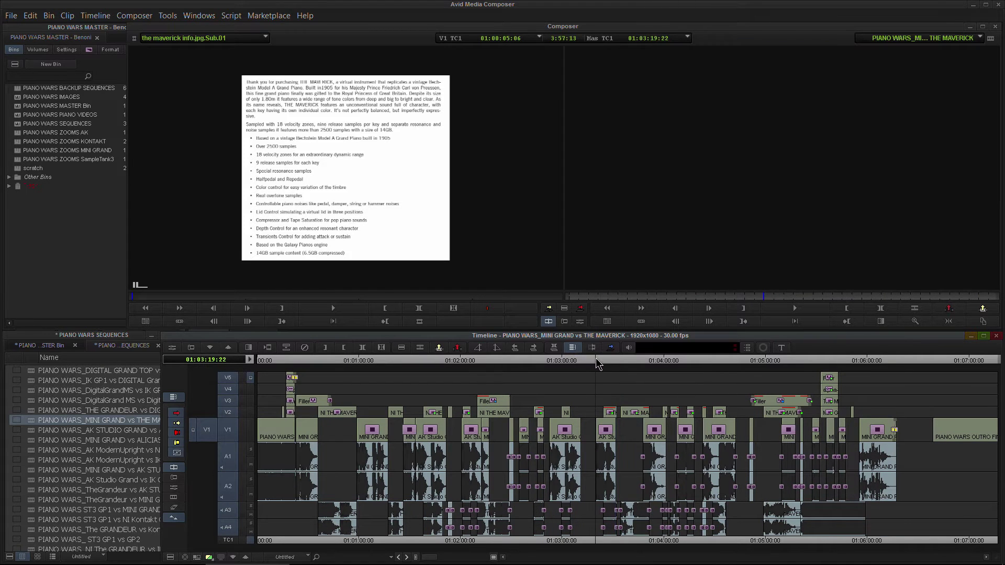
pyautogui.click(575, 362)
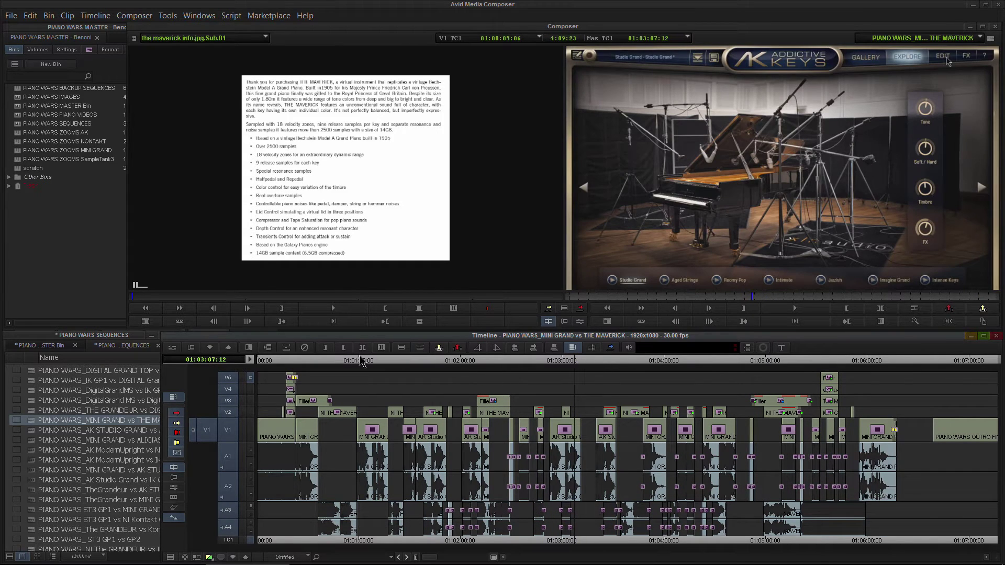
pyautogui.click(100, 241)
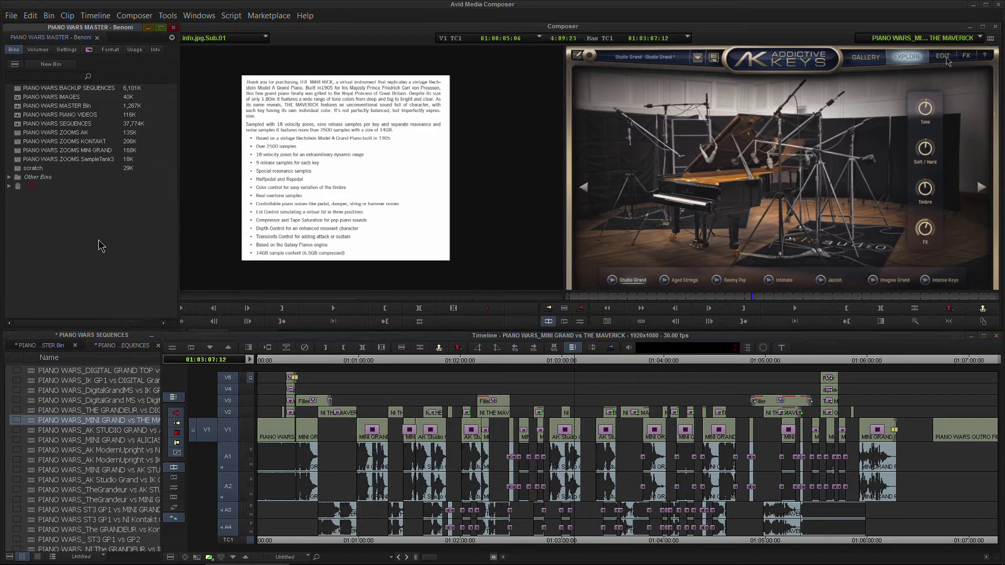
pyautogui.rightClick(99, 240)
pyautogui.click(114, 247)
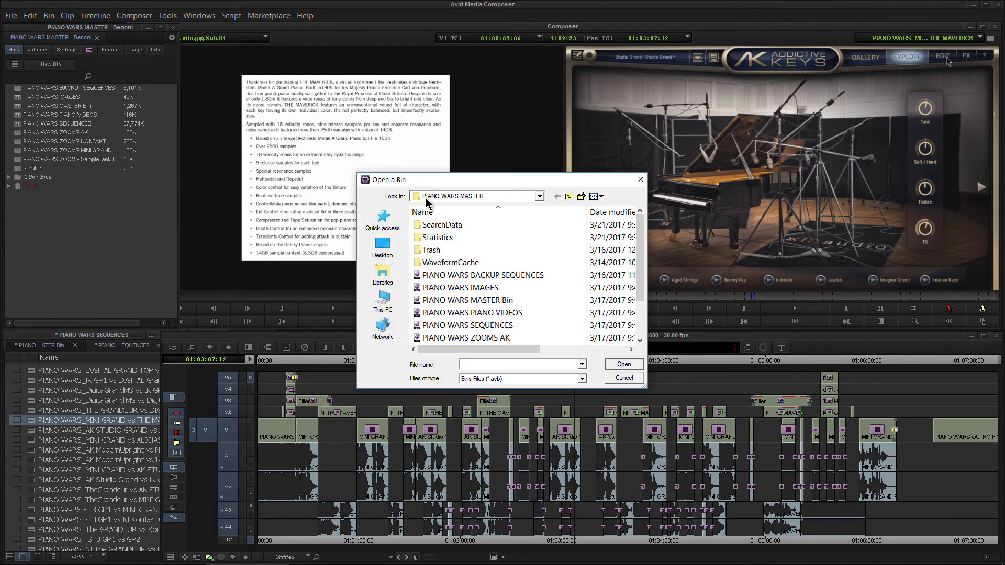
pyautogui.click(428, 197)
pyautogui.click(453, 307)
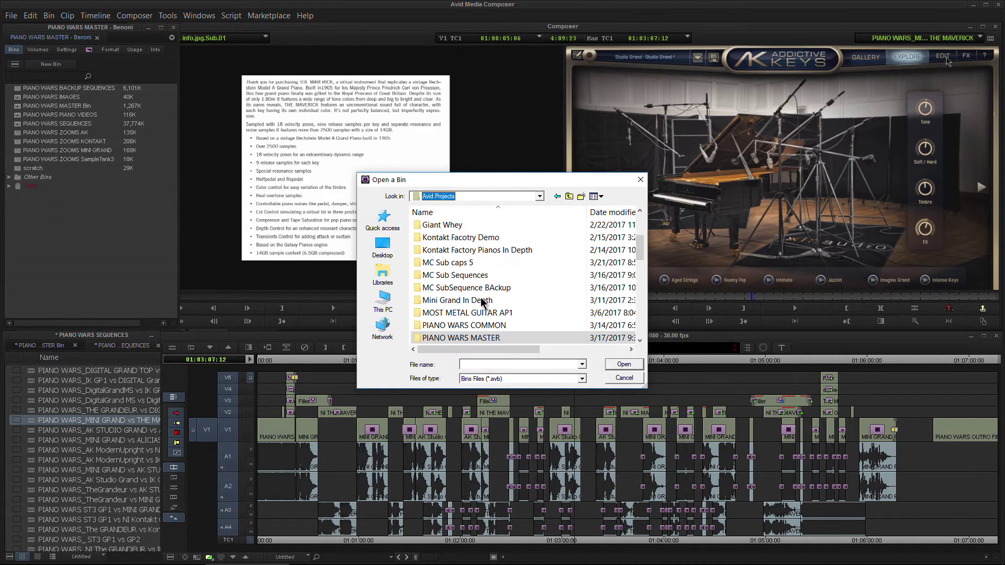
pyautogui.scroll(-2, 480, 310)
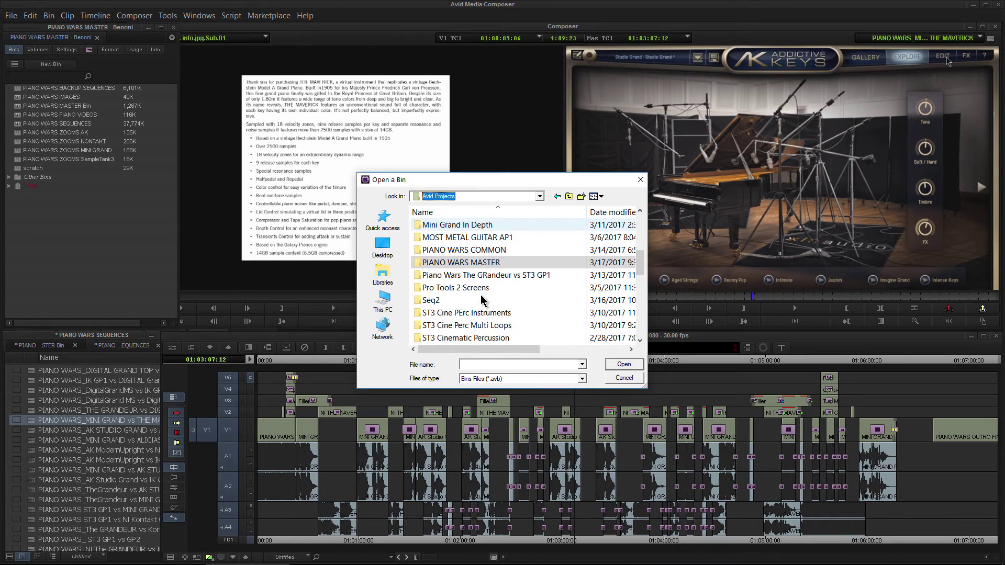
pyautogui.click(622, 377)
# Step: Load the clipboard contents into the source monitor and overwrite them into the TheGrandeur vs MINI GRAND sequence at 01:00:54:22
pyautogui.rightClick(347, 189)
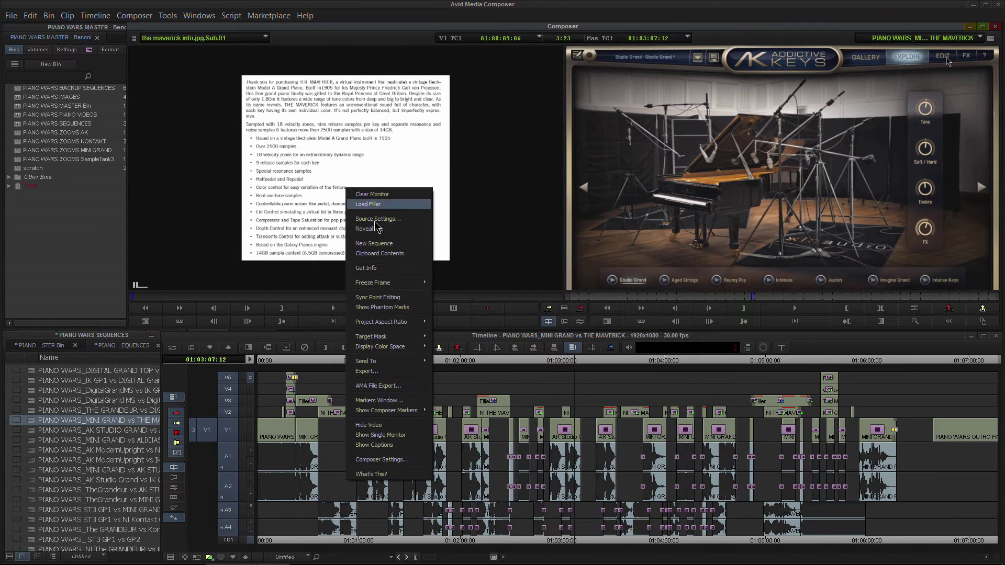
pyautogui.click(377, 254)
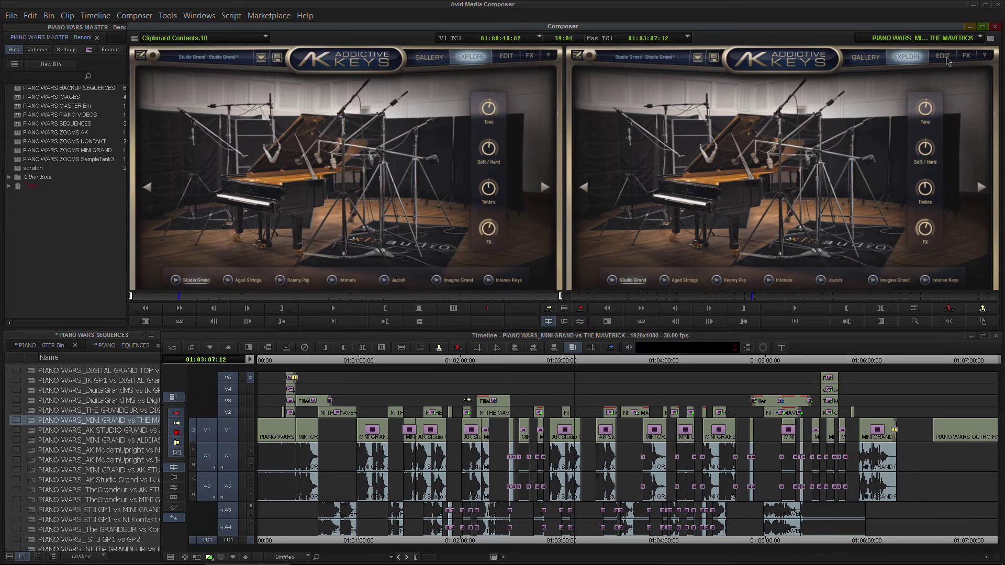
pyautogui.click(23, 502)
pyautogui.doubleClick(30, 504)
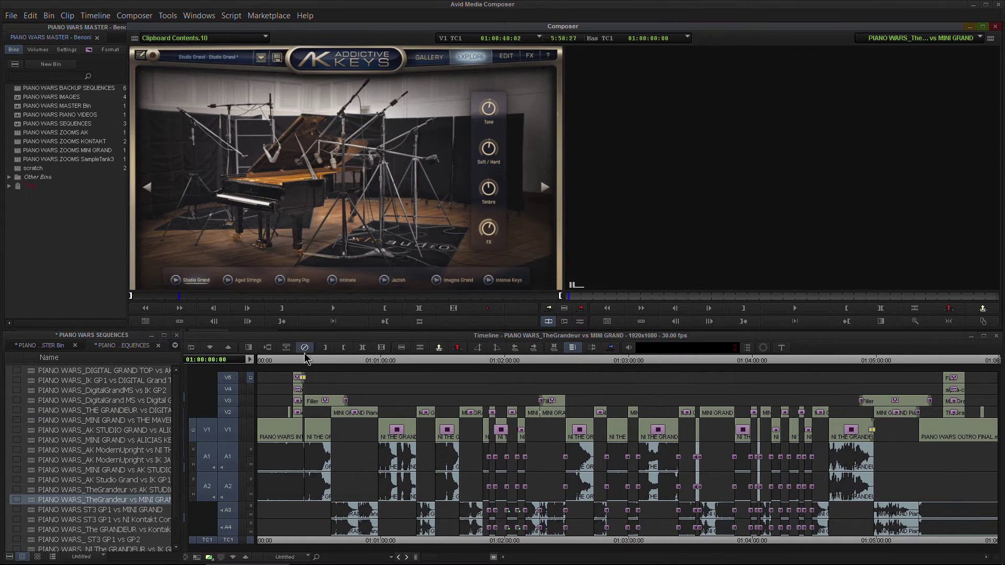
pyautogui.moveTo(311, 360); pyautogui.dragTo(371, 361)
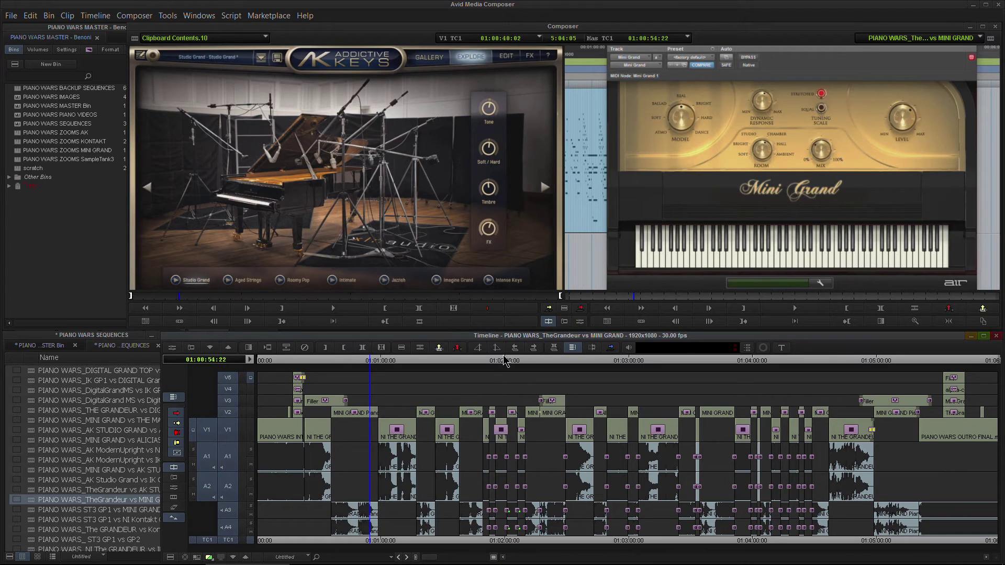
pyautogui.click(579, 308)
# Step: Open the Mini Grand In Depth Bin from the Mini Grand In Depth folder in Avid Projects, and place it beside the project bins
pyautogui.rightClick(96, 233)
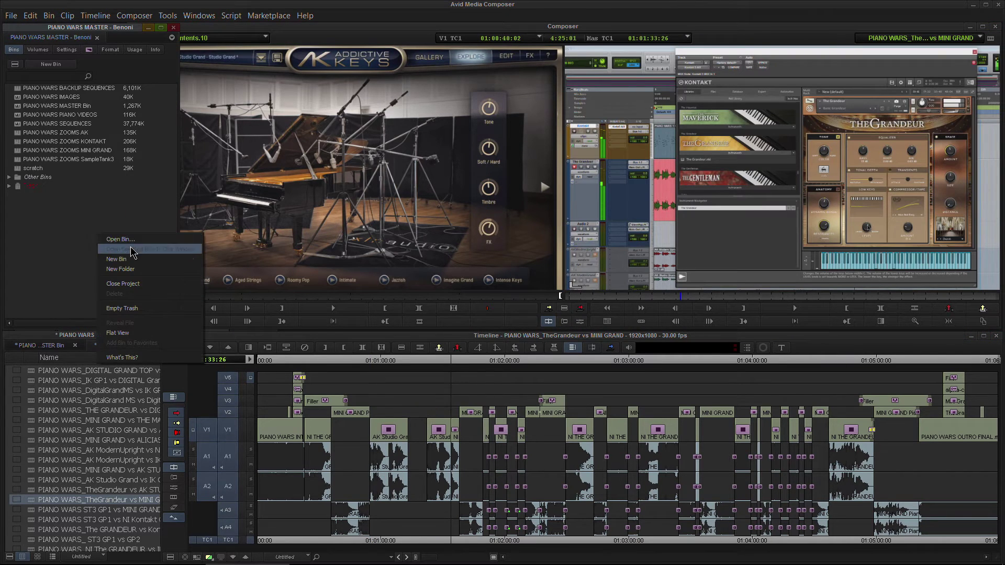
pyautogui.click(119, 239)
pyautogui.click(521, 199)
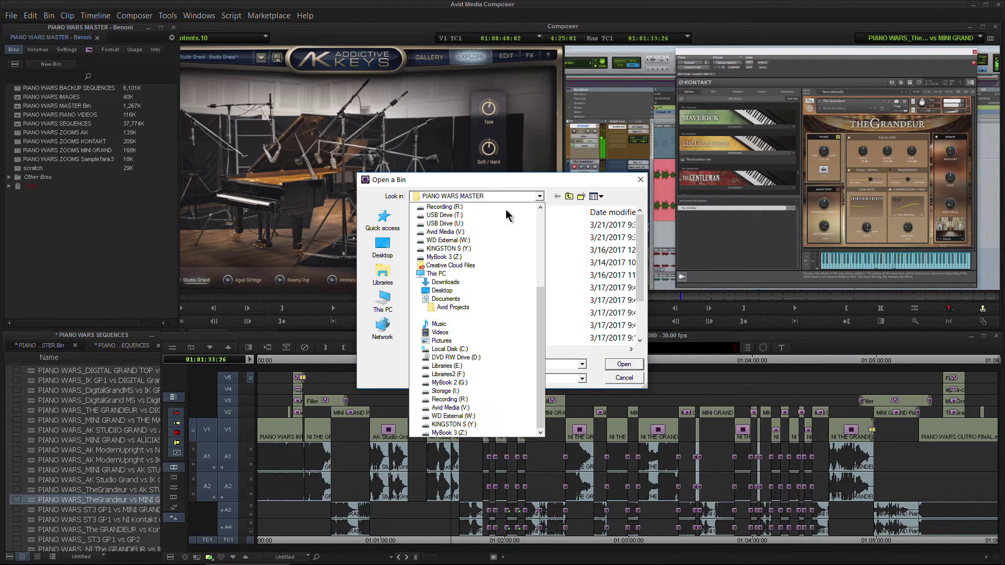
pyautogui.click(478, 310)
pyautogui.scroll(-3, 479, 311)
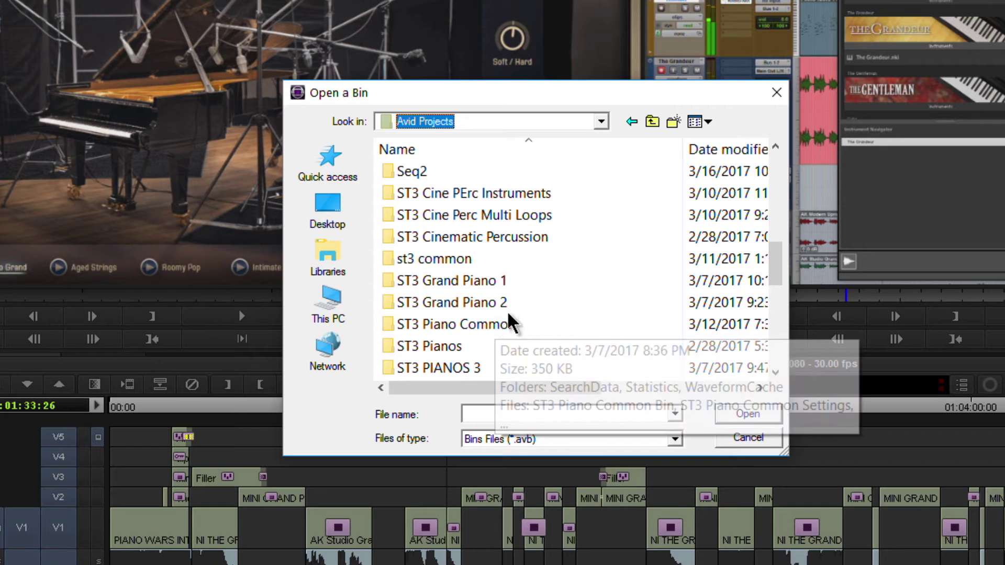
pyautogui.scroll(-3, 507, 310)
pyautogui.scroll(4, 508, 309)
pyautogui.scroll(6, 545, 320)
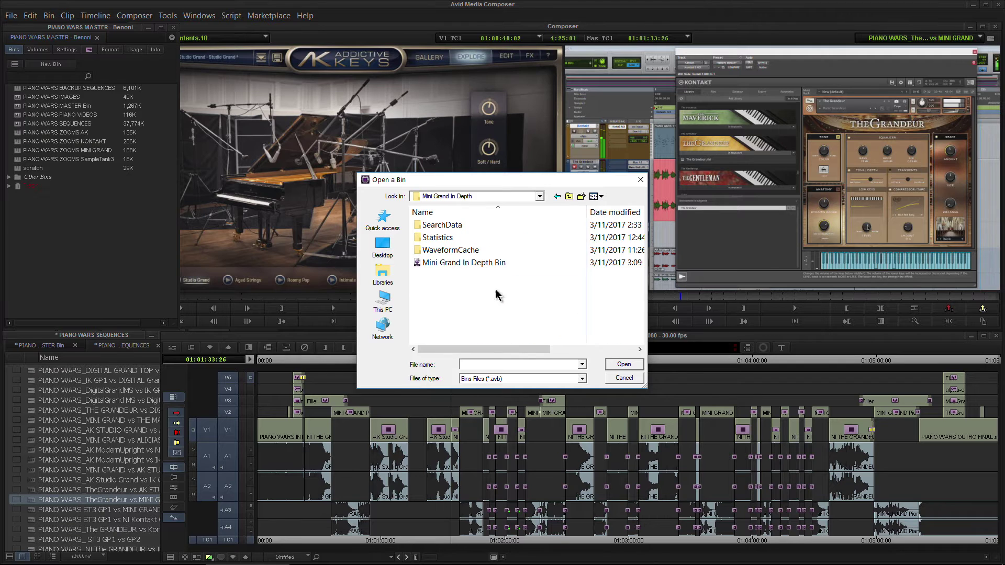
pyautogui.click(472, 262)
pyautogui.click(624, 364)
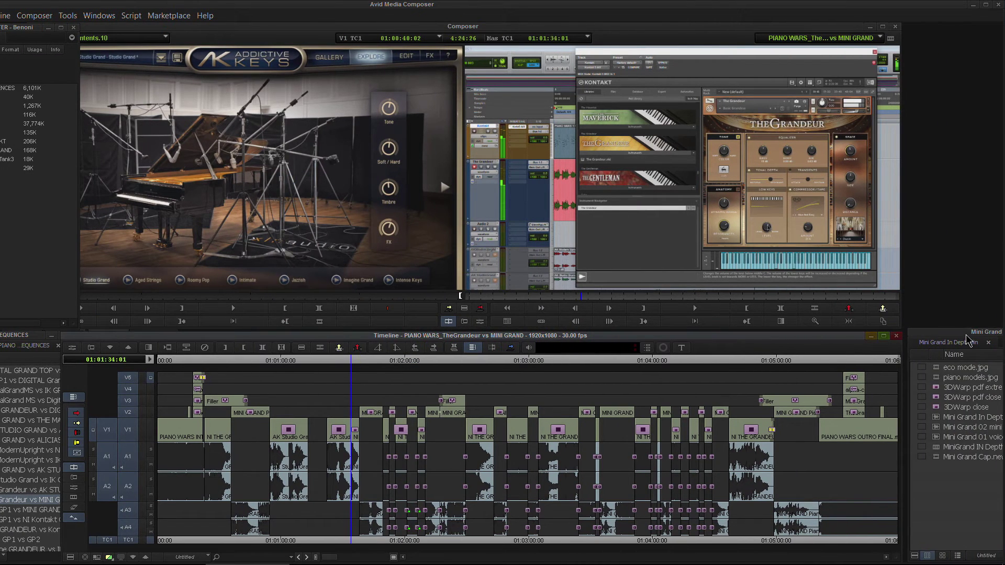
pyautogui.moveTo(967, 340); pyautogui.dragTo(90, 299)
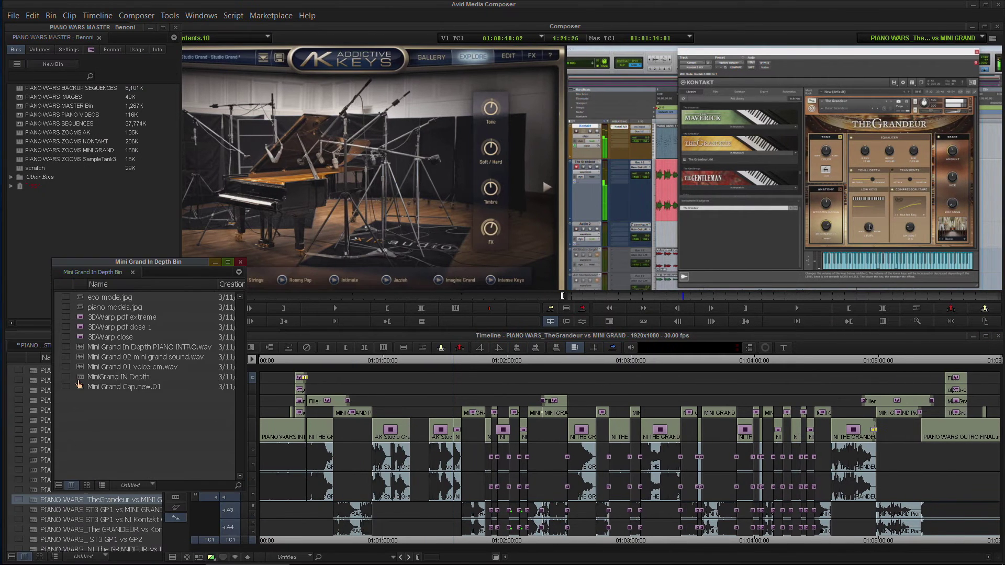
# Step: Open the MiniGrand IN Depth sequence, and mark and copy a section about 1:36:23 long ending at 01:05:37:24
pyautogui.doubleClick(79, 378)
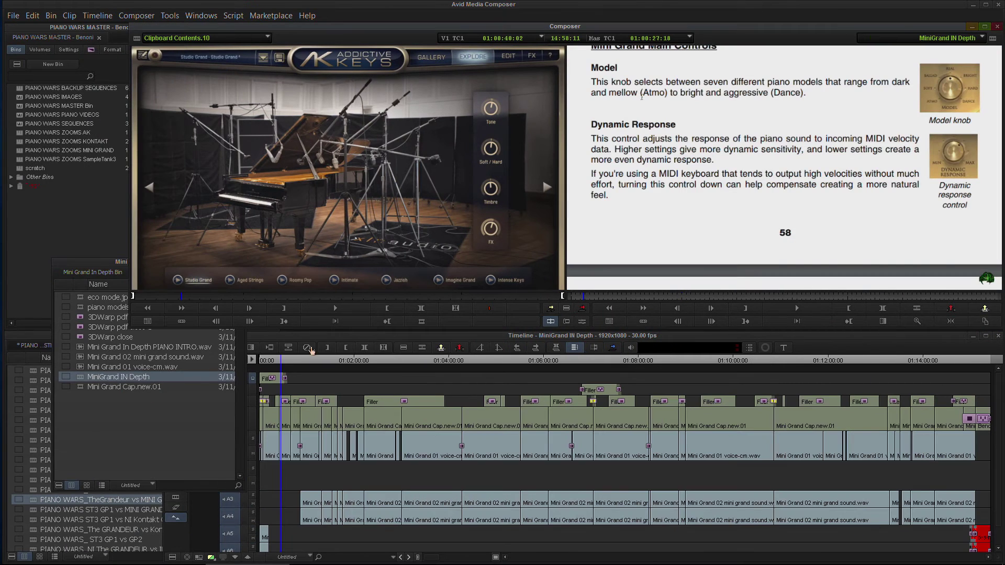
pyautogui.moveTo(422, 360); pyautogui.dragTo(526, 366)
pyautogui.press('i')
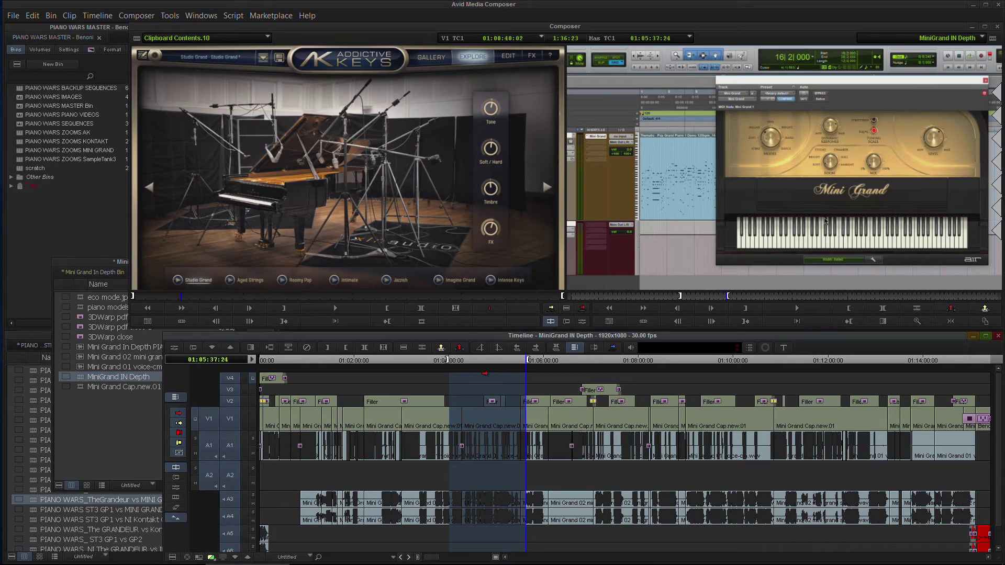
# Step: Move the Mini Grand In Depth Bin off the sequences bin and open the PIANO WARS_AK Studio Grand vs IK GP1 sequence
pyautogui.moveTo(80, 264); pyautogui.dragTo(89, 156)
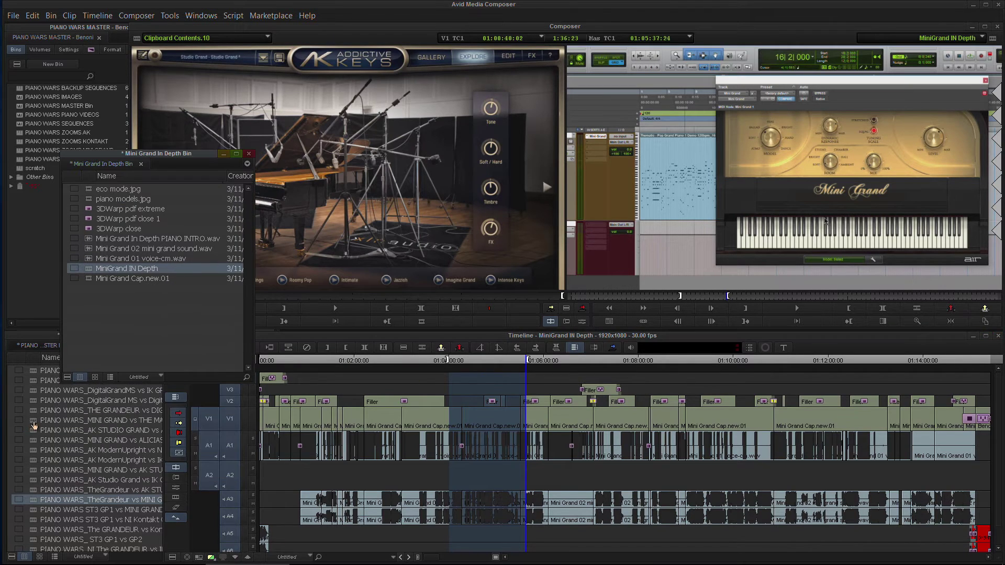
pyautogui.click(32, 421)
pyautogui.click(34, 440)
pyautogui.scroll(-1, 36, 457)
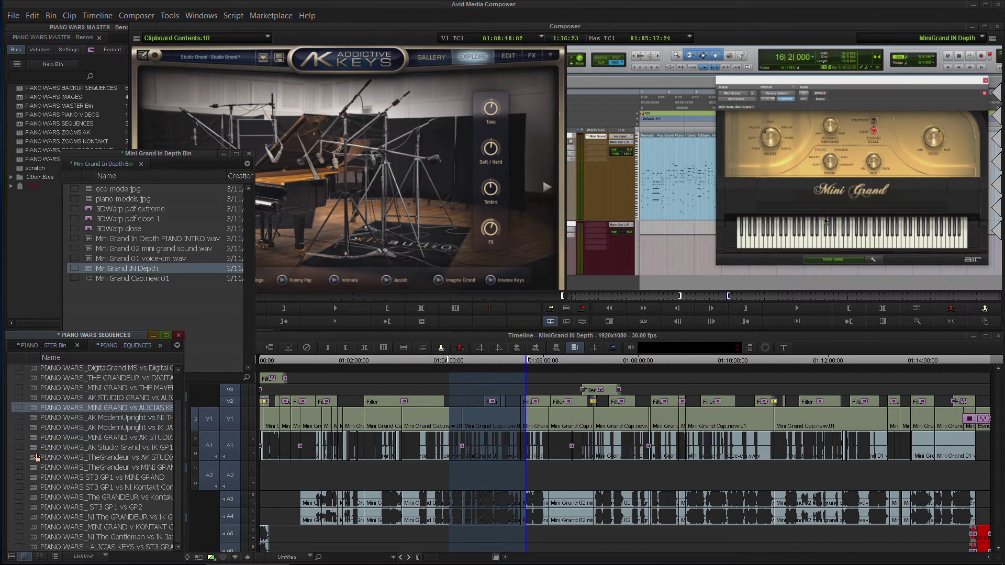
pyautogui.click(33, 467)
pyautogui.press('Up')
pyautogui.press('Up')
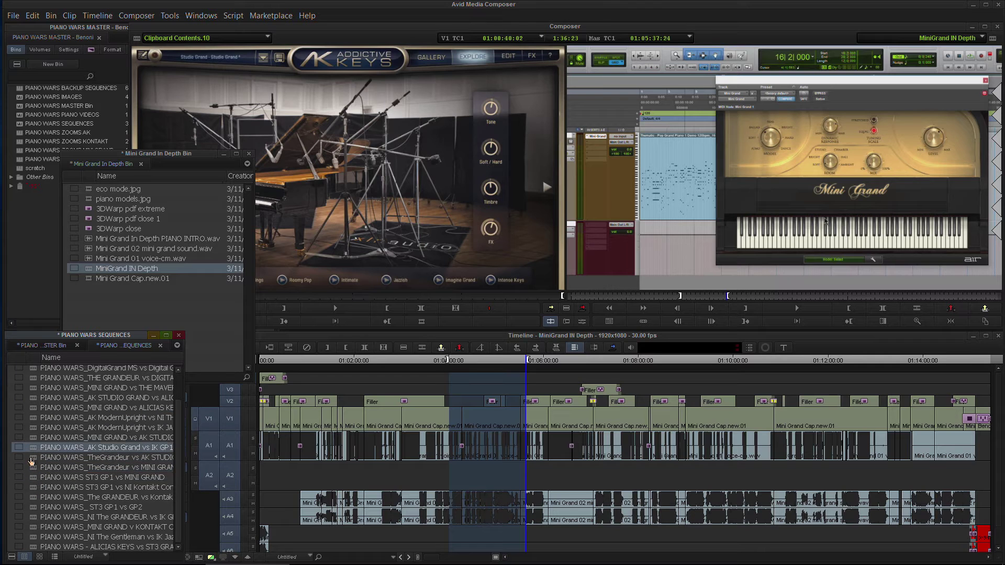
pyautogui.doubleClick(32, 450)
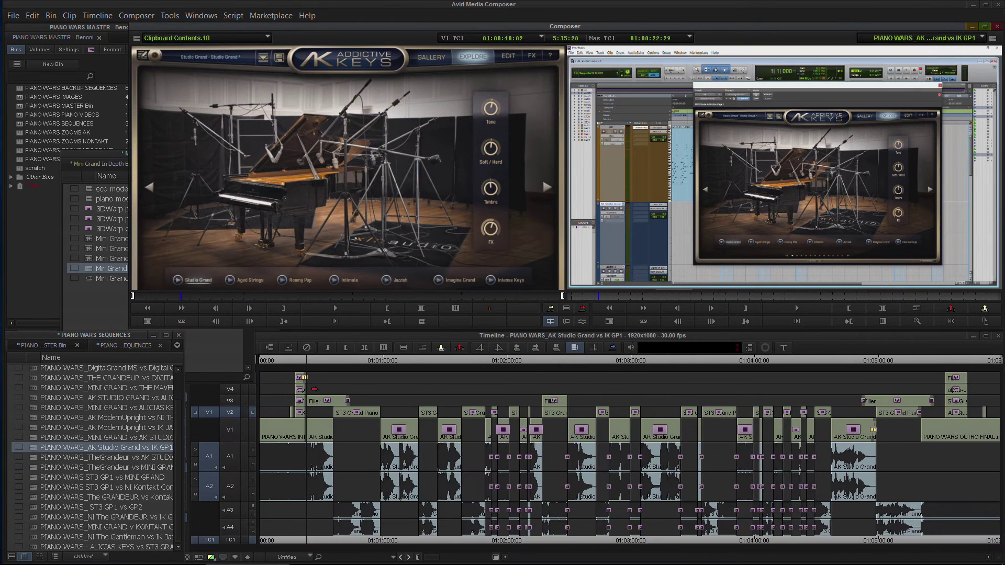
# Step: Paste the copied Mini Grand section at 01:01:04:03 in the sequence and scrub through the inserted material
pyautogui.moveTo(315, 365); pyautogui.dragTo(394, 368)
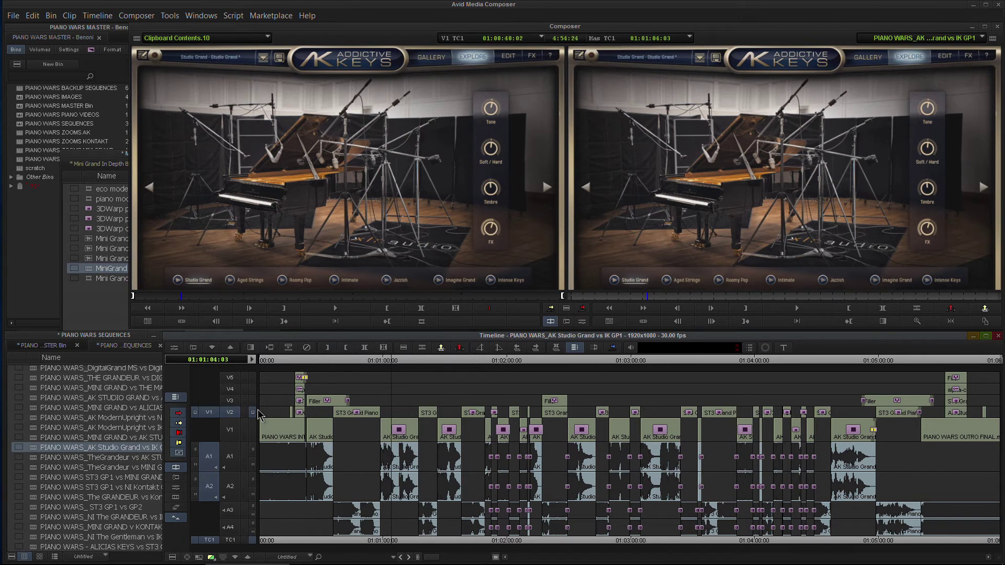
pyautogui.hotkey('ctrl', 'v')
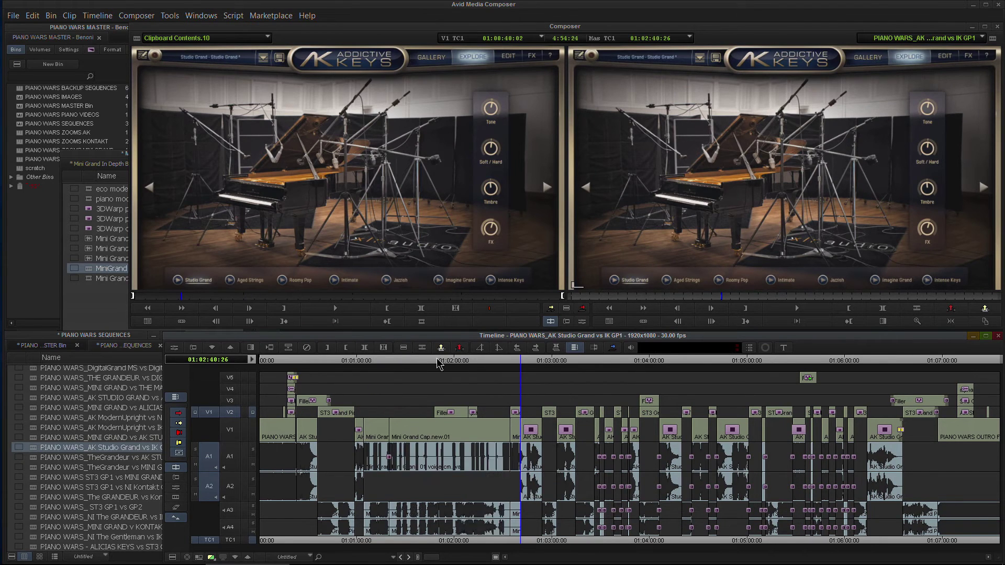
pyautogui.click(411, 361)
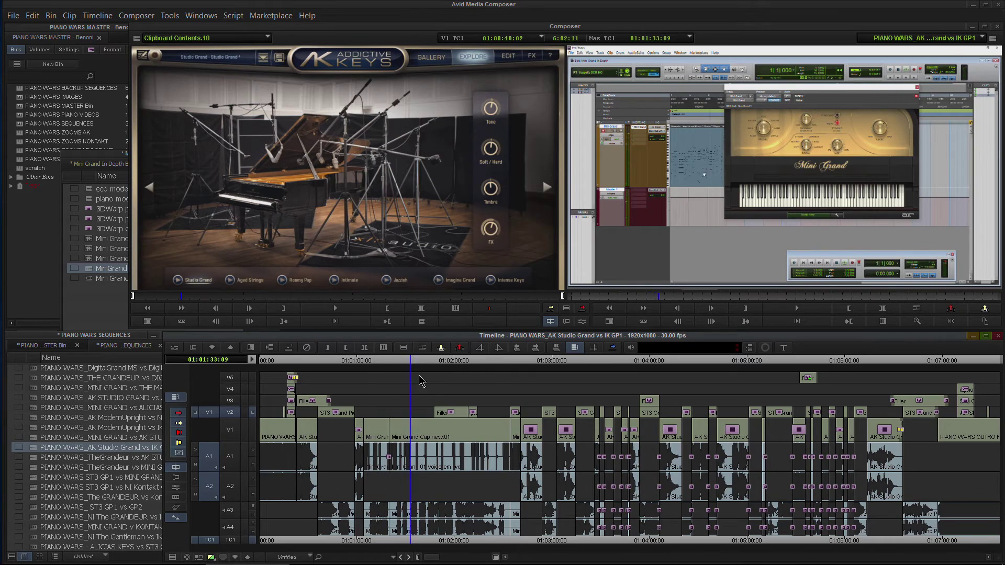
pyautogui.moveTo(418, 381); pyautogui.dragTo(483, 378)
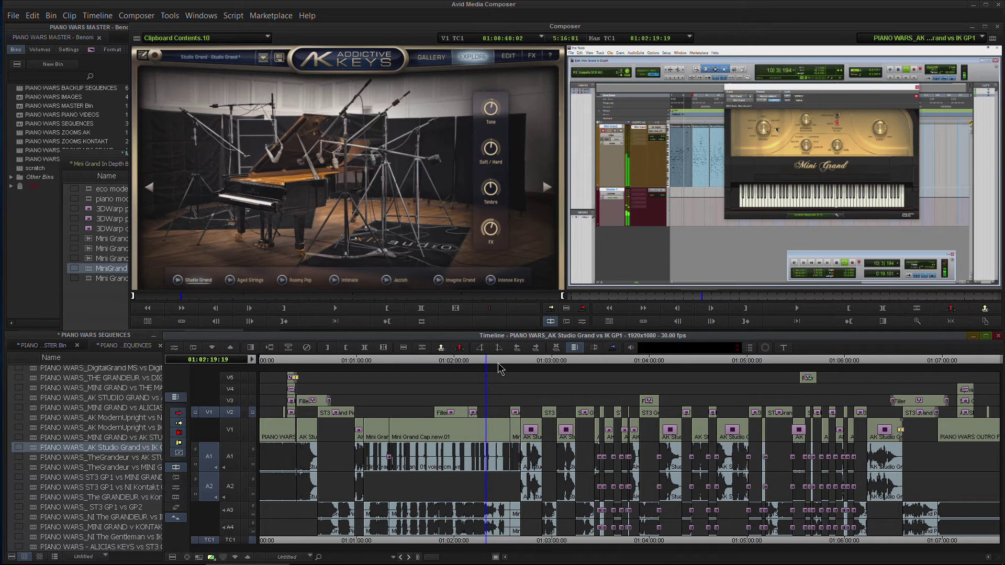
pyautogui.moveTo(498, 365); pyautogui.dragTo(424, 368)
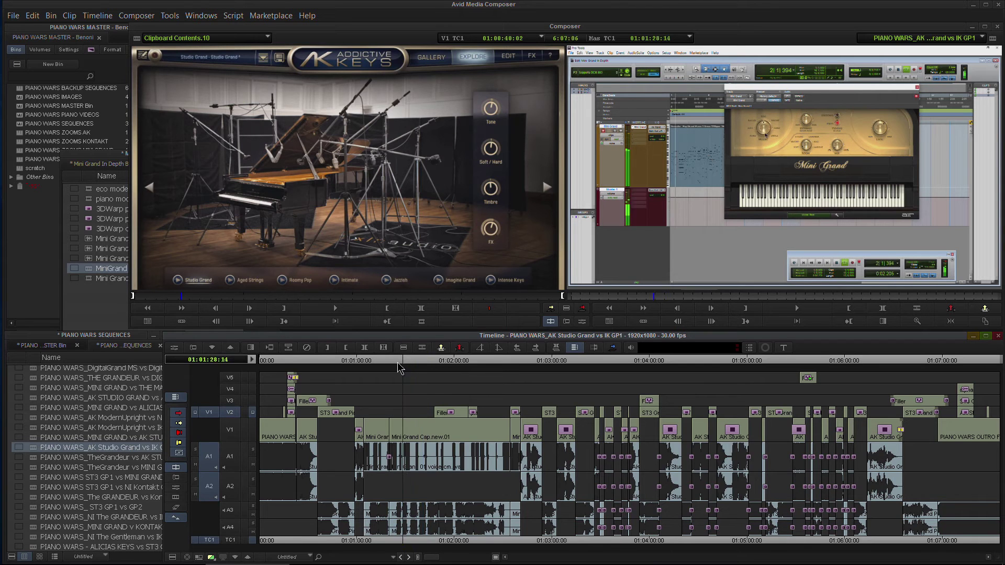
# Step: Mark a section 44:04 long ending at 01:04:13:17 in the sequence and activate the V1 and audio tracks
pyautogui.click(381, 369)
pyautogui.moveTo(382, 370); pyautogui.dragTo(672, 359)
pyautogui.press('o')
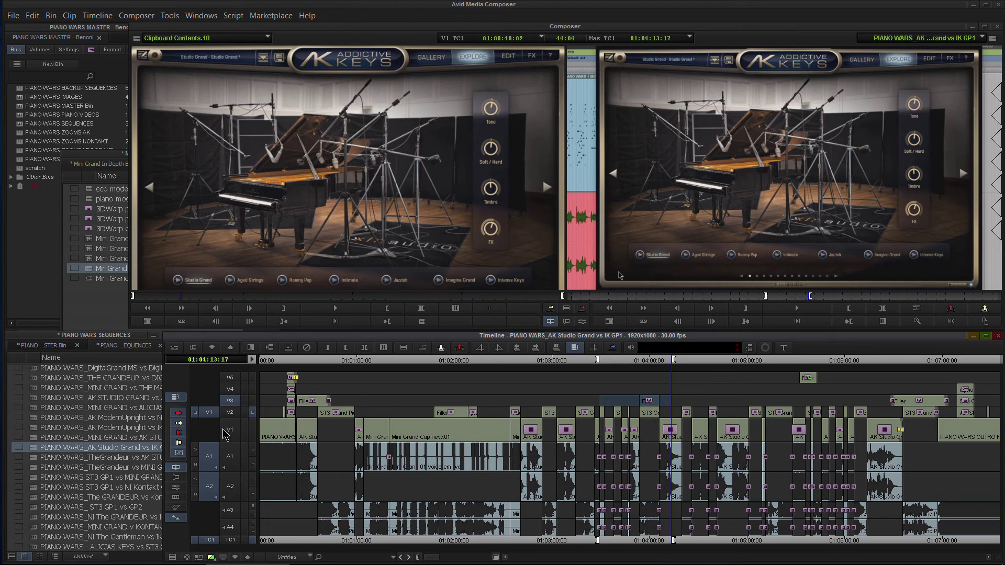
pyautogui.click(226, 430)
pyautogui.click(231, 467)
pyautogui.click(231, 489)
pyautogui.click(233, 510)
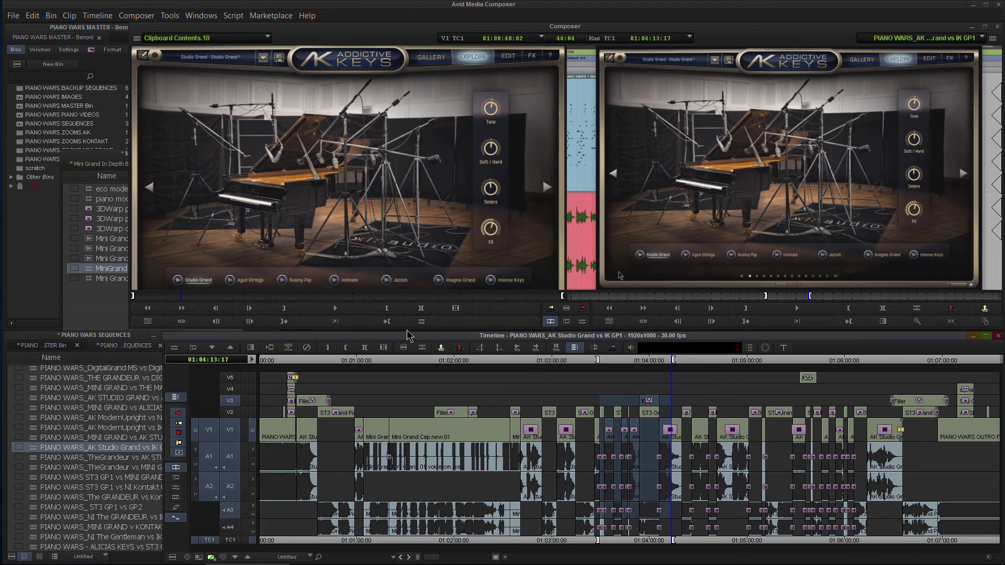
# Step: Select the Mini Grand Cap.new.01 video clip with its matching audio clips, and paste a copy of them at 01:03:38:15
pyautogui.click(428, 427)
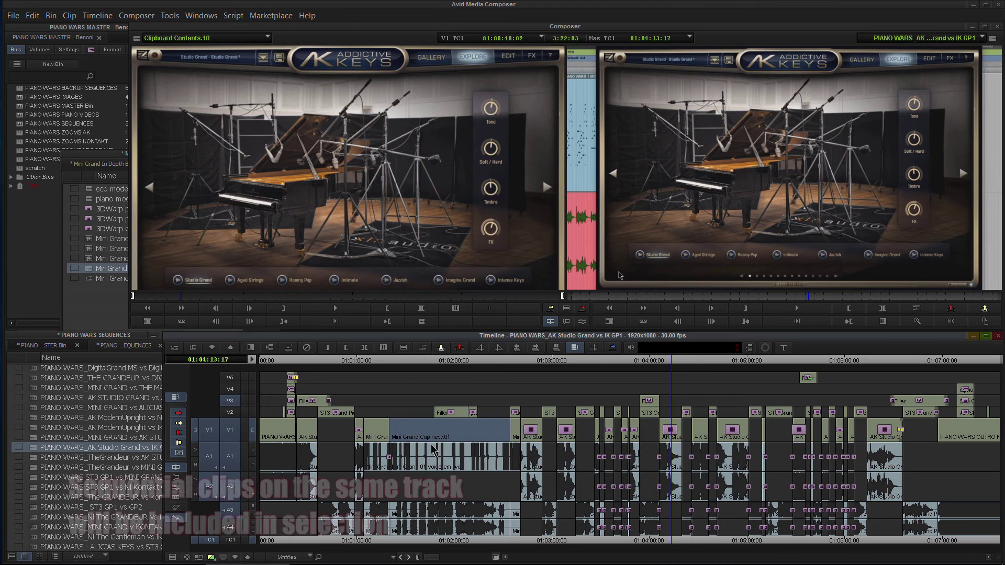
pyautogui.keyDown('shift'); pyautogui.click(431, 454); pyautogui.keyUp('shift')
pyautogui.keyDown('shift'); pyautogui.click(434, 510); pyautogui.keyUp('shift')
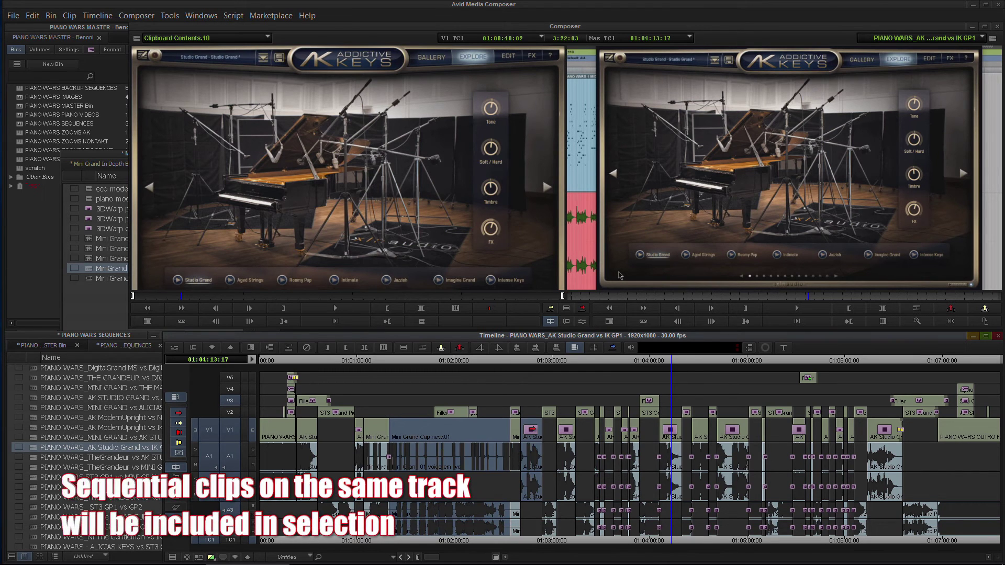
pyautogui.moveTo(608, 361); pyautogui.dragTo(615, 362)
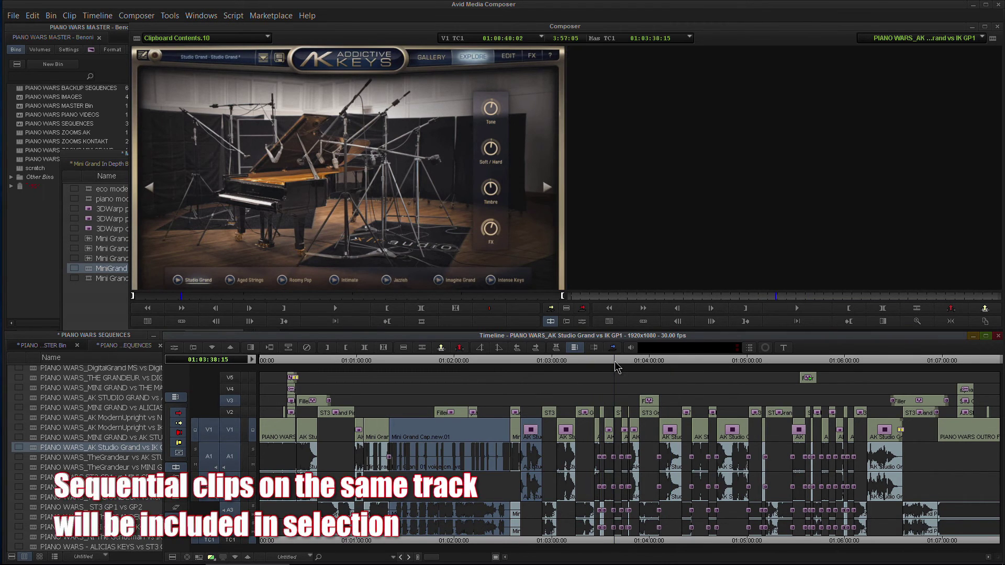
pyautogui.hotkey('ctrl', 'v')
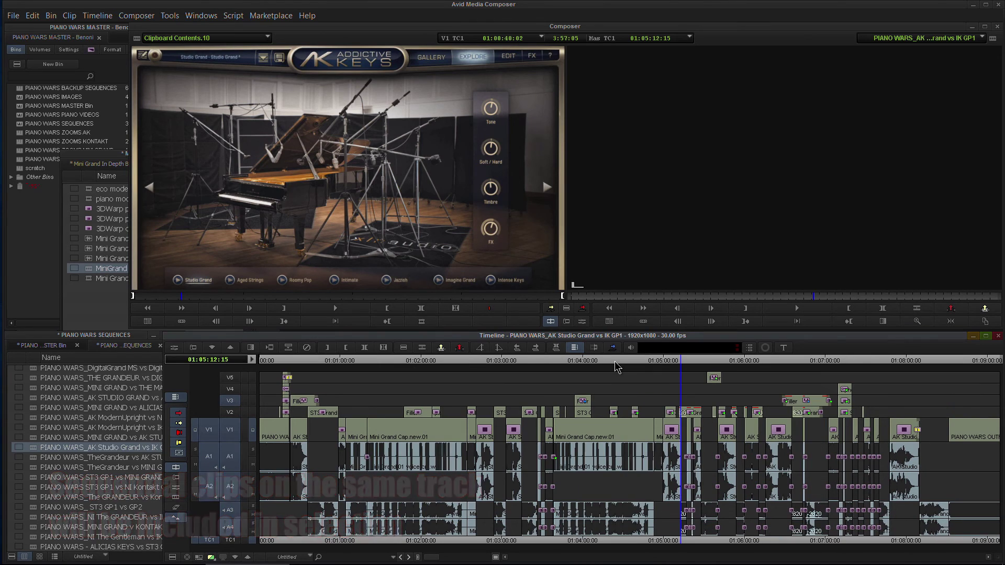
# Step: Load the clipboard contents into the source monitor, mark a section 15:28 long and scrub inside it
pyautogui.rightClick(343, 177)
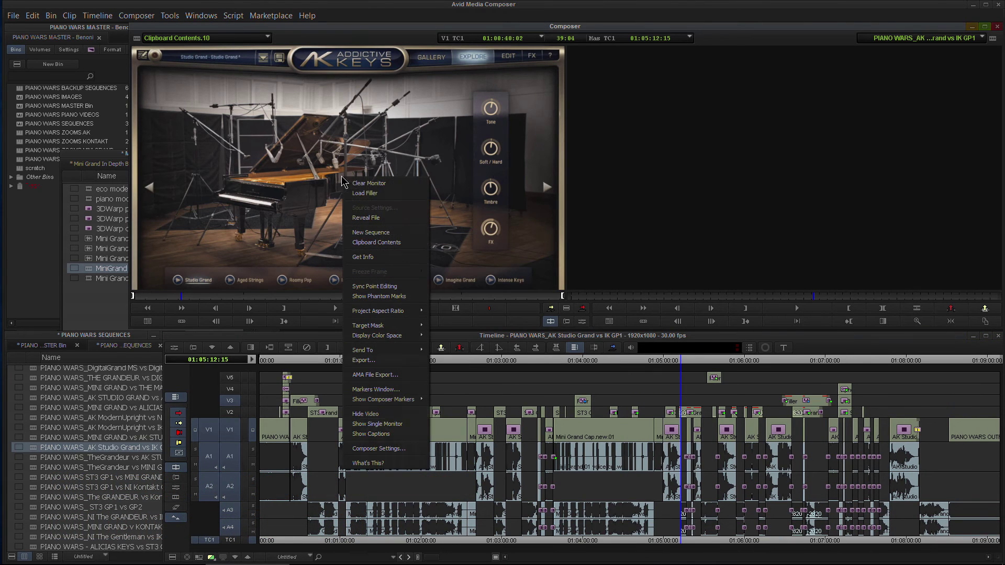
pyautogui.click(369, 242)
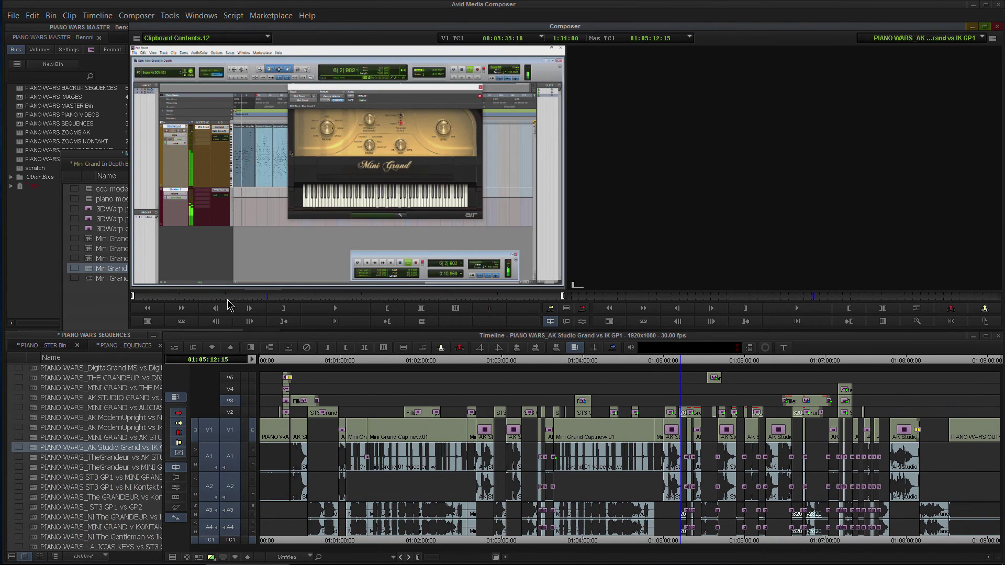
pyautogui.click(272, 296)
pyautogui.press('t')
pyautogui.moveTo(290, 292); pyautogui.dragTo(313, 296)
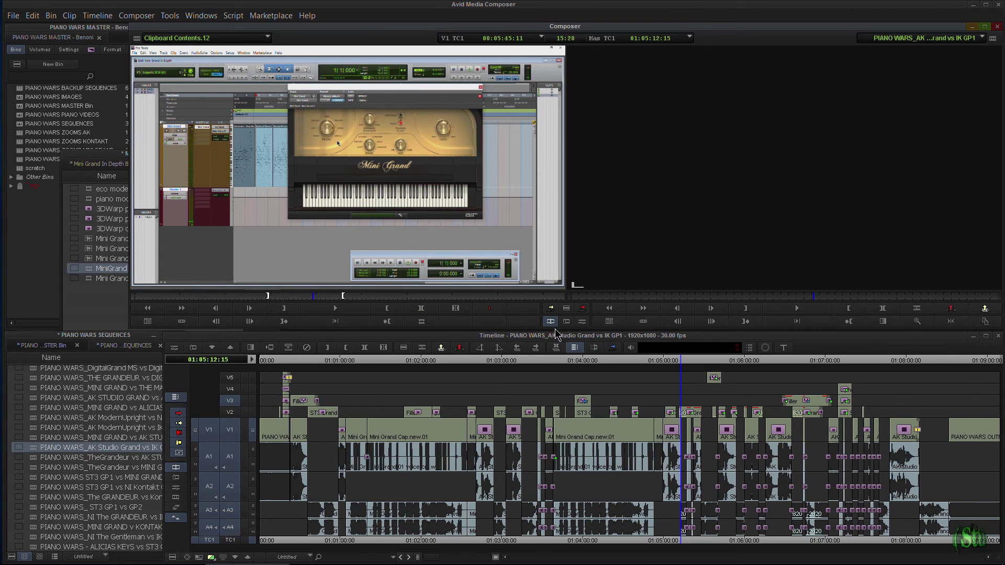
# Step: Create a subsequence of the marked clipboard section in the PIANO WARS SEQUENCES bin, and move the sequence position to 01:07:08:28
pyautogui.click(76, 392)
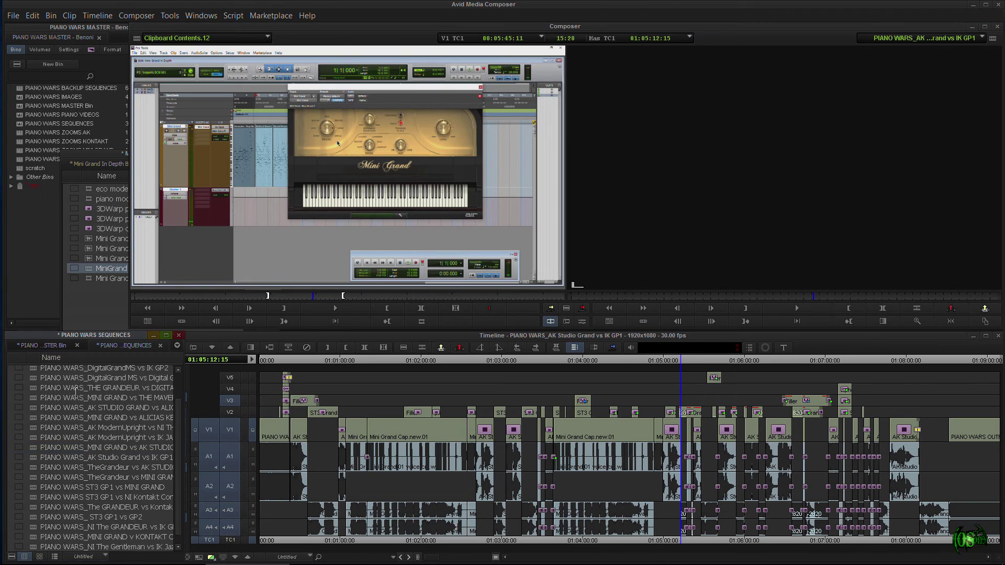
pyautogui.scroll(3, 75, 390)
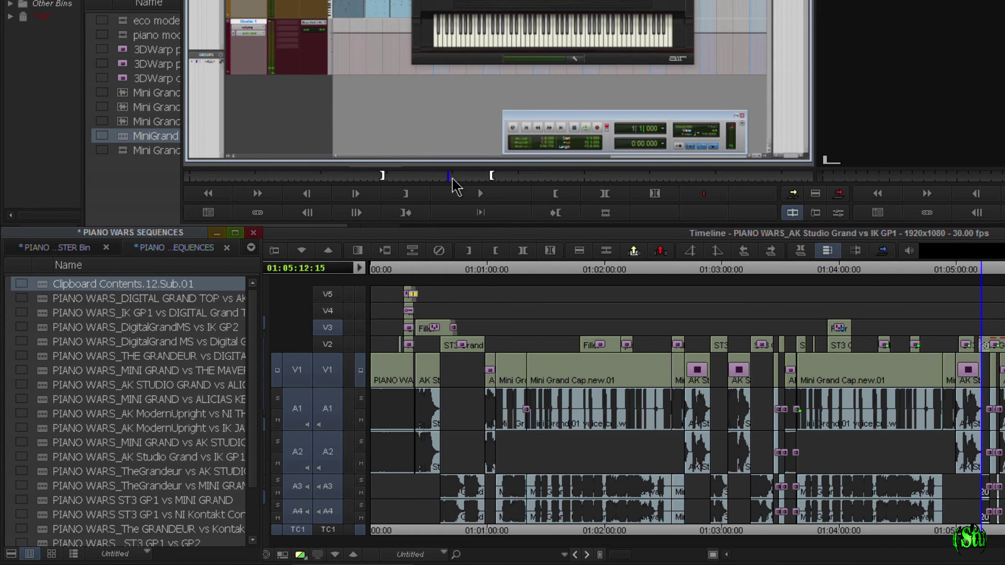
pyautogui.moveTo(453, 178); pyautogui.dragTo(438, 179)
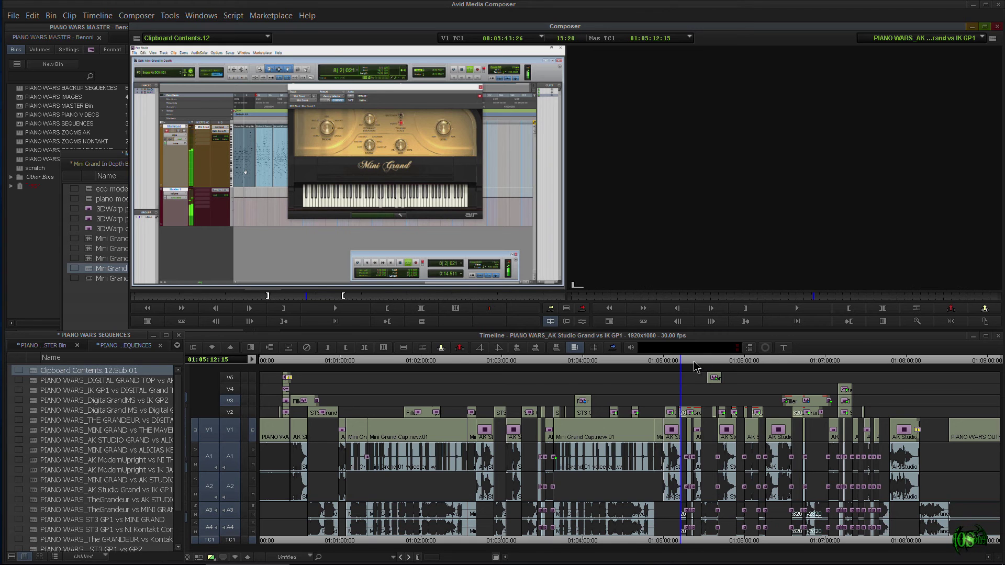
pyautogui.moveTo(694, 362); pyautogui.dragTo(838, 364)
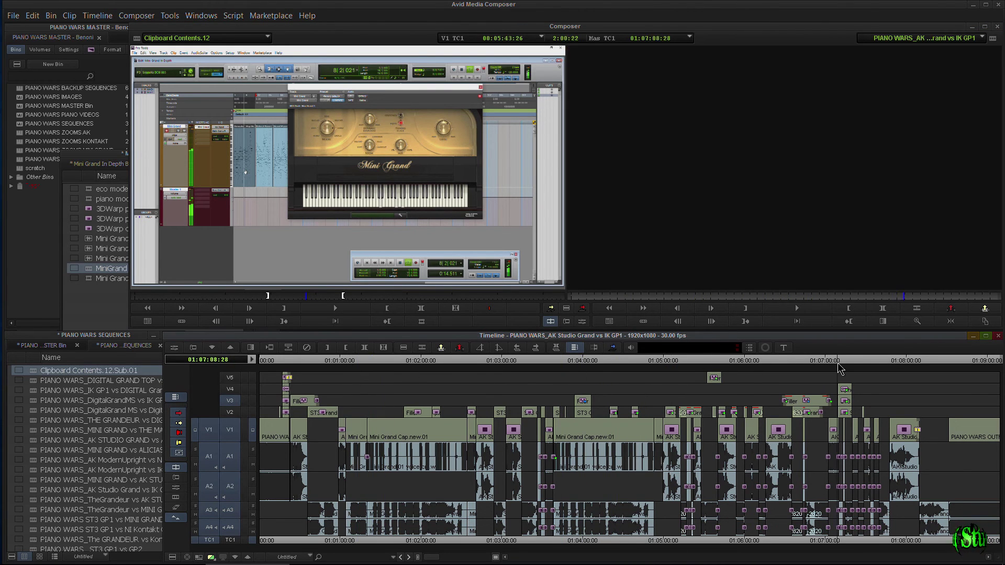